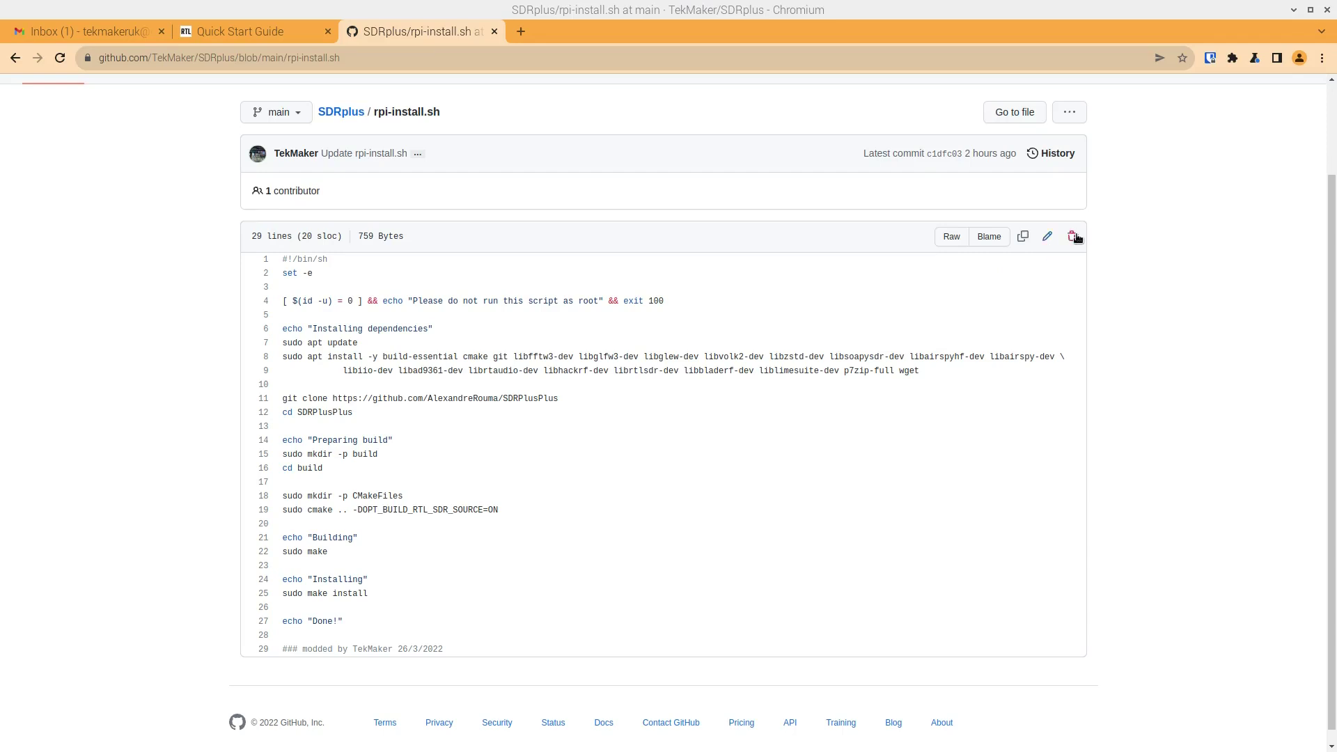
- Copy the raw SDR++ install script and open a terminal in the Downloads folder
click(1023, 237)
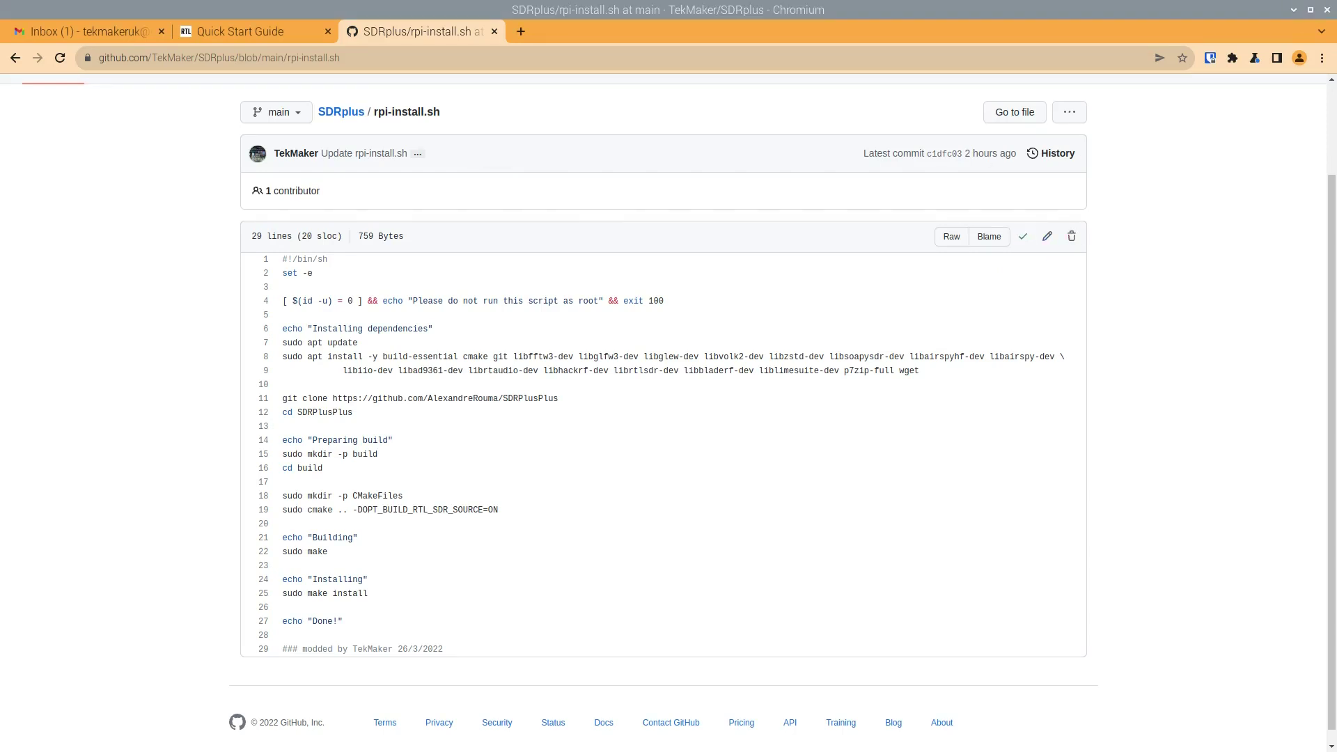
key(ctrl+alt+t)
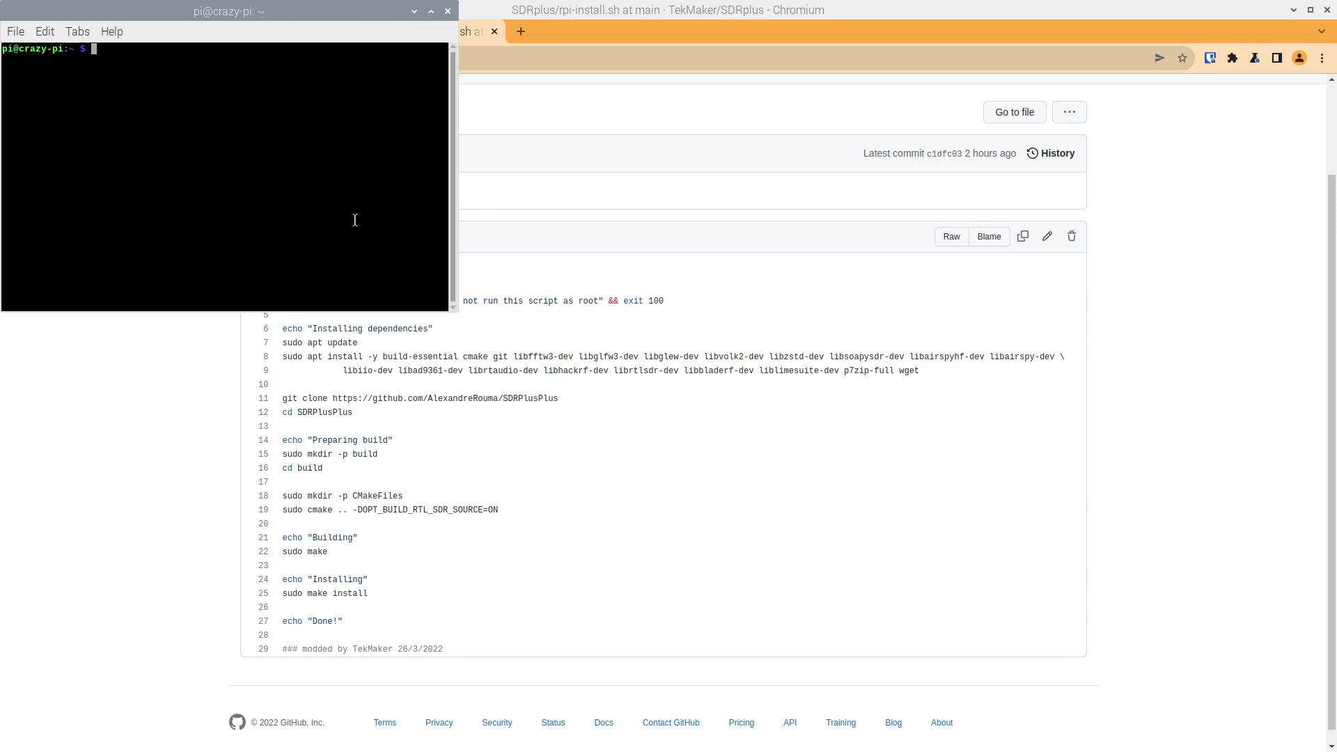
text(cd Dow)
key(Tab)
key(Return)
- Paste the script into a new nano file rpi_intsall.sh, save it, and list Downloads
text(sudo nano )
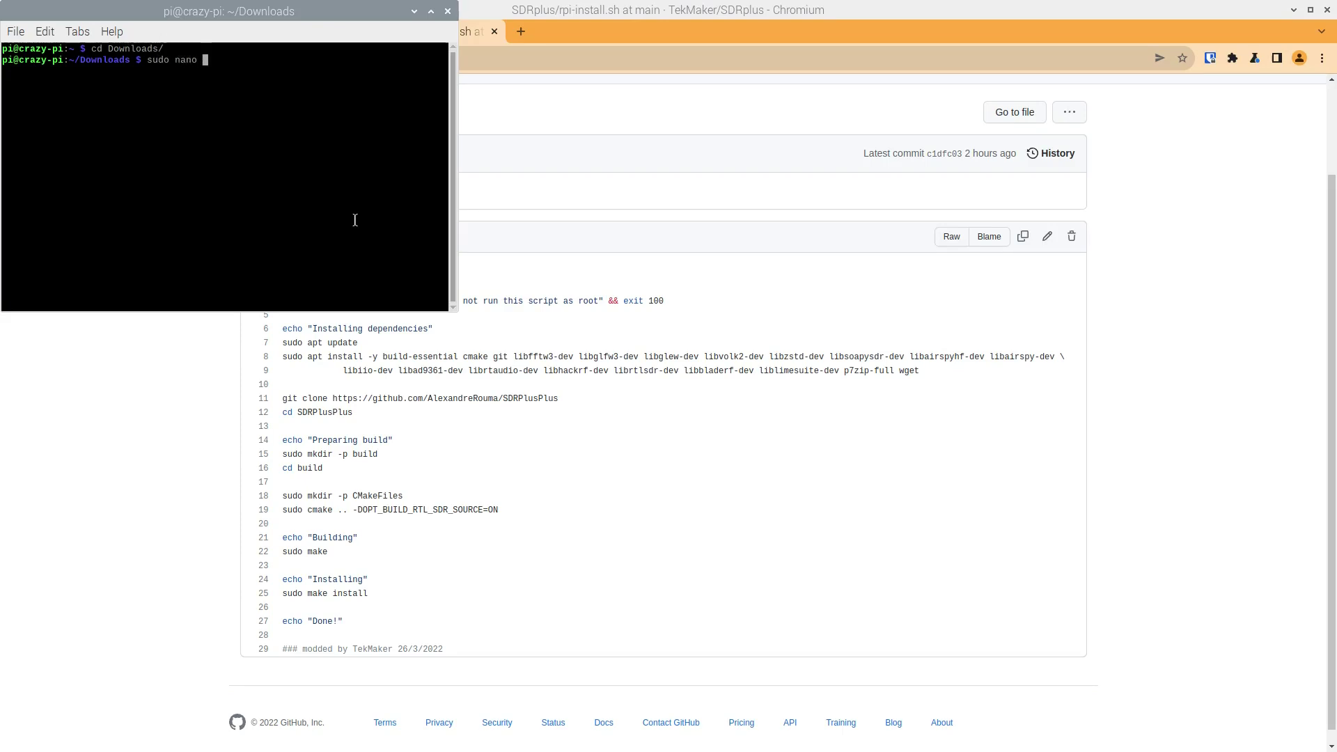
text(rpi_intsall.sh)
key(Return)
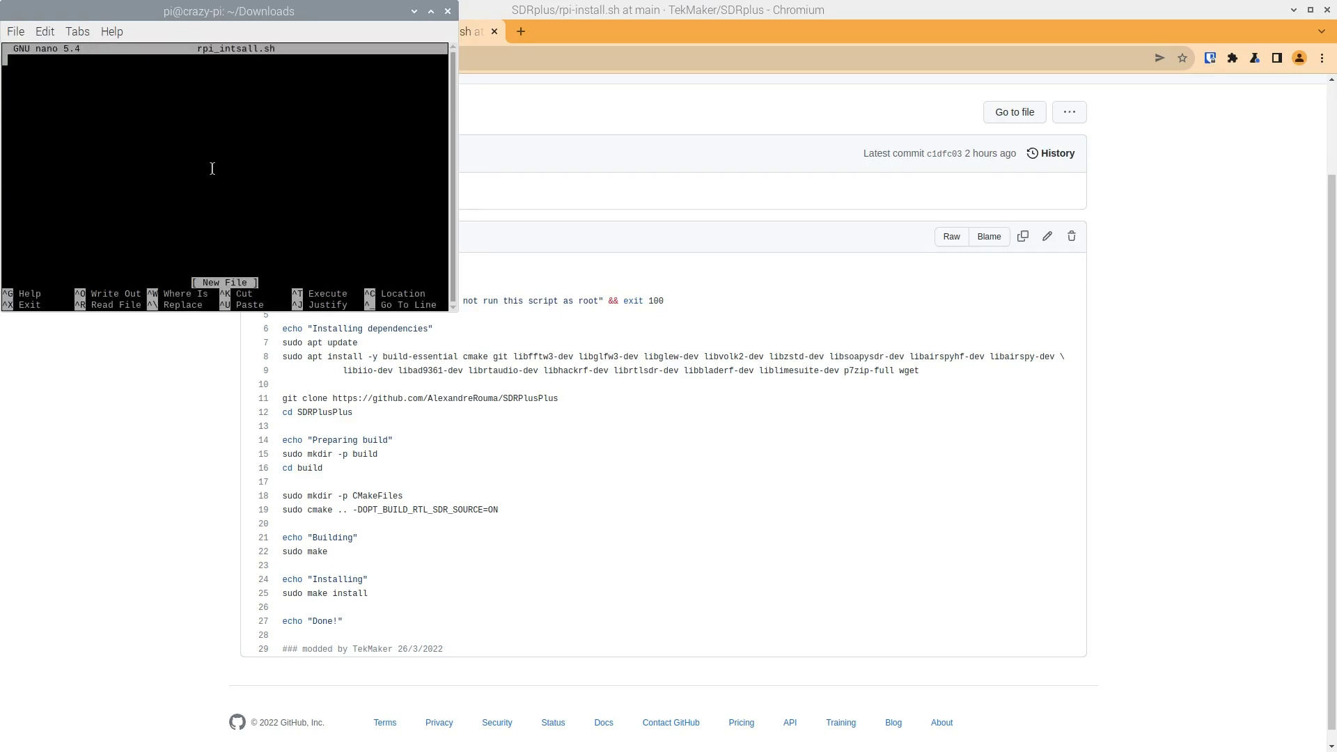
right_click(211, 170)
click(285, 233)
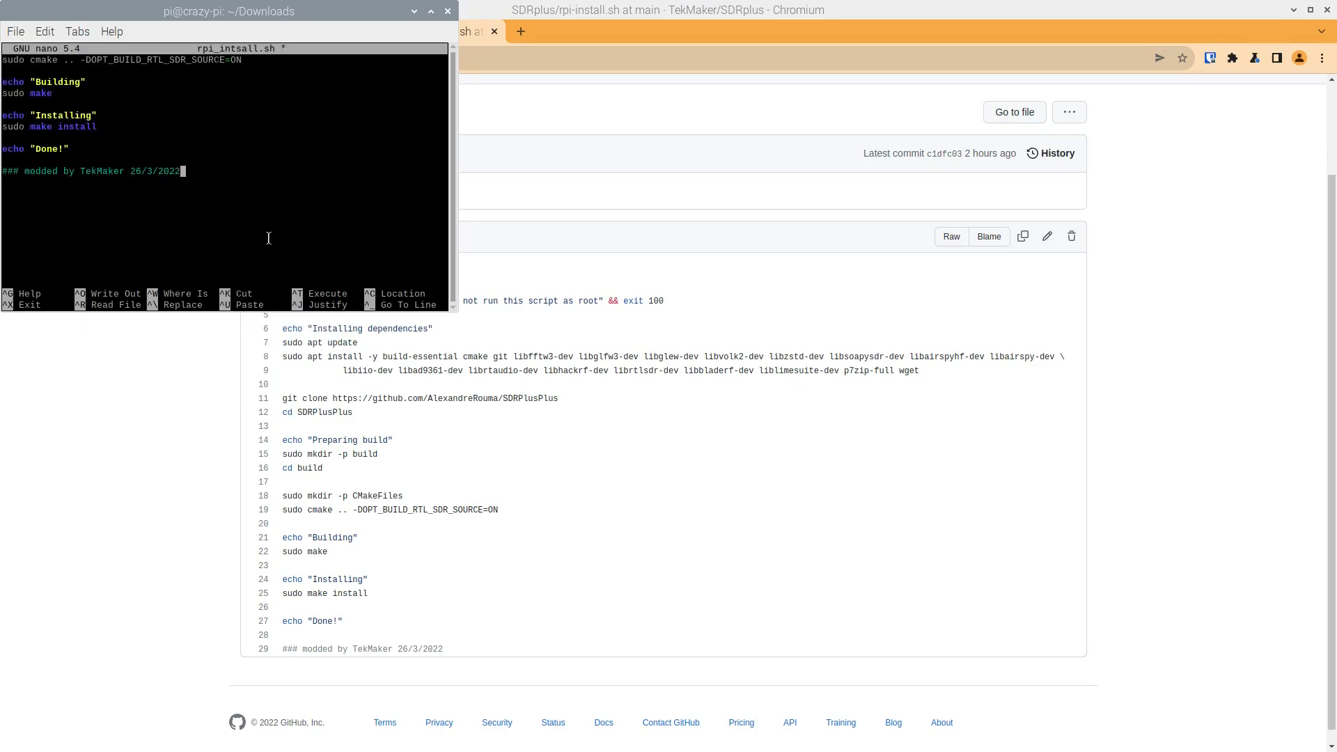
key(ctrl+x)
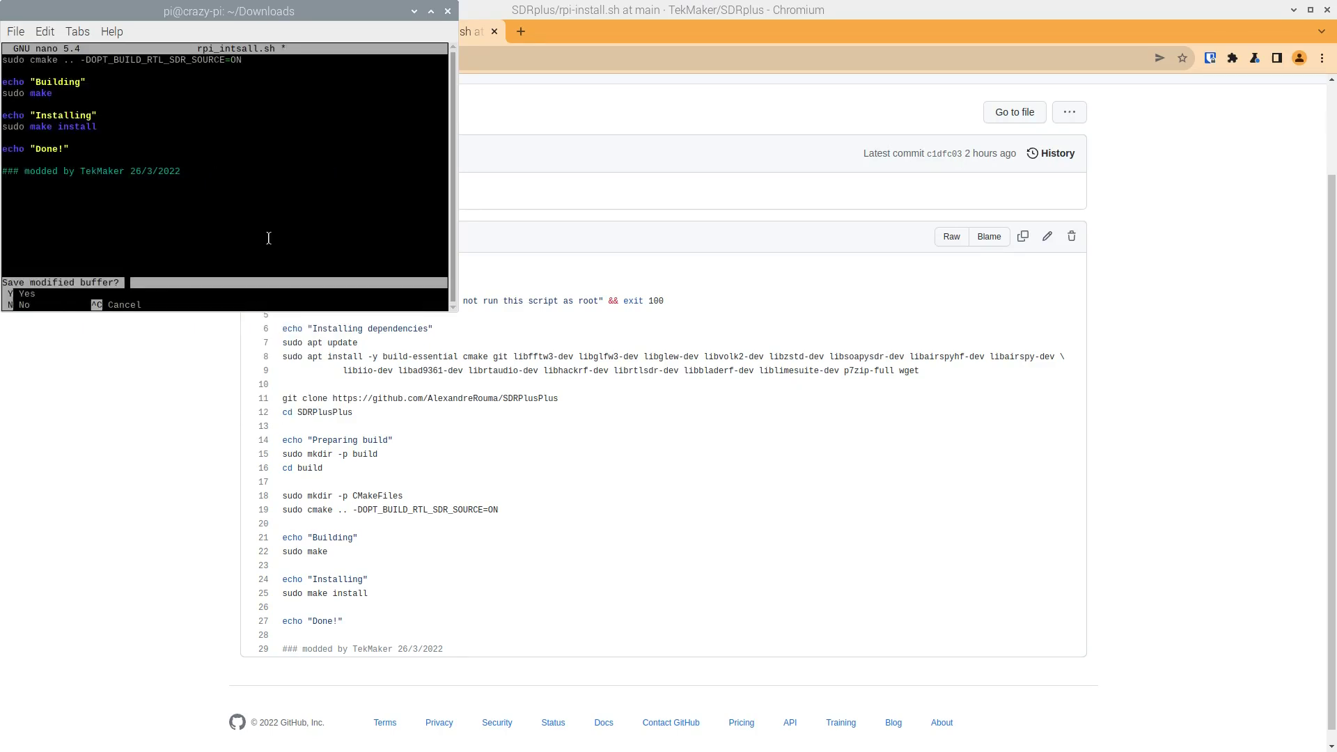
key(y)
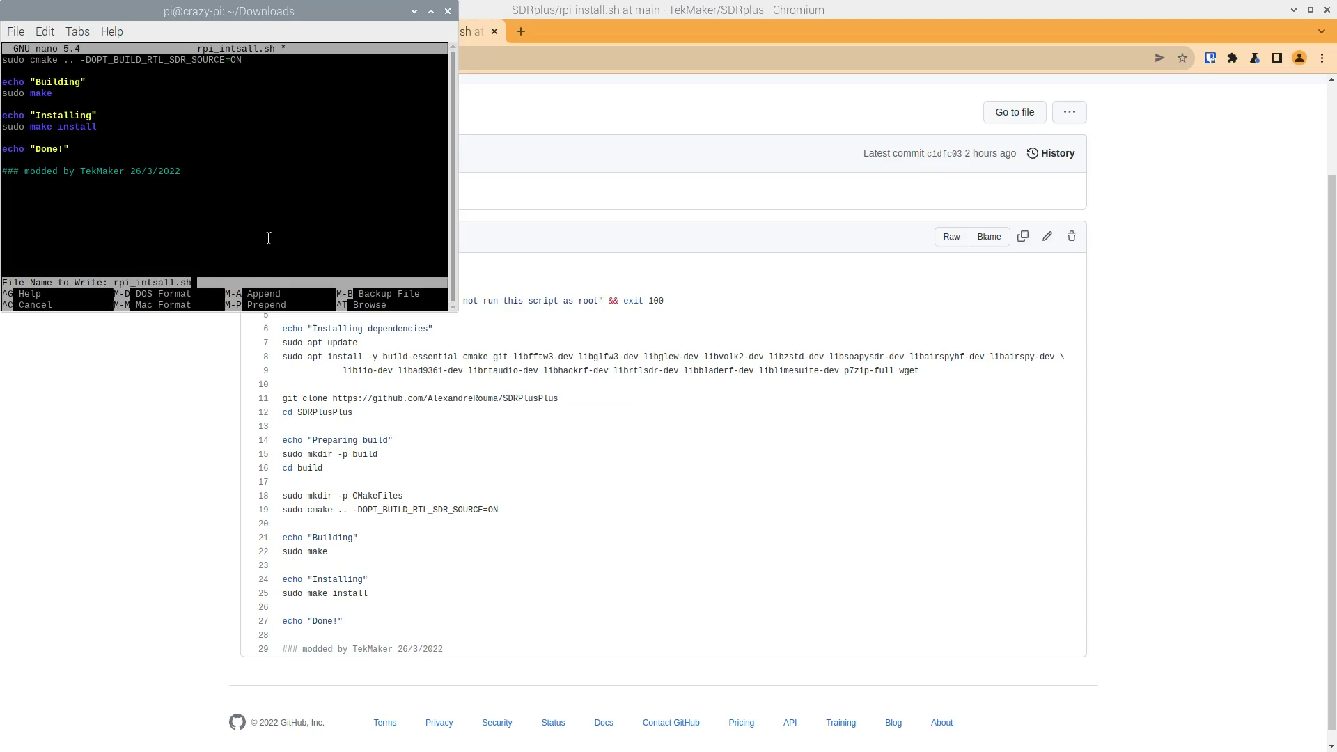
key(Return)
text(ls)
key(Return)
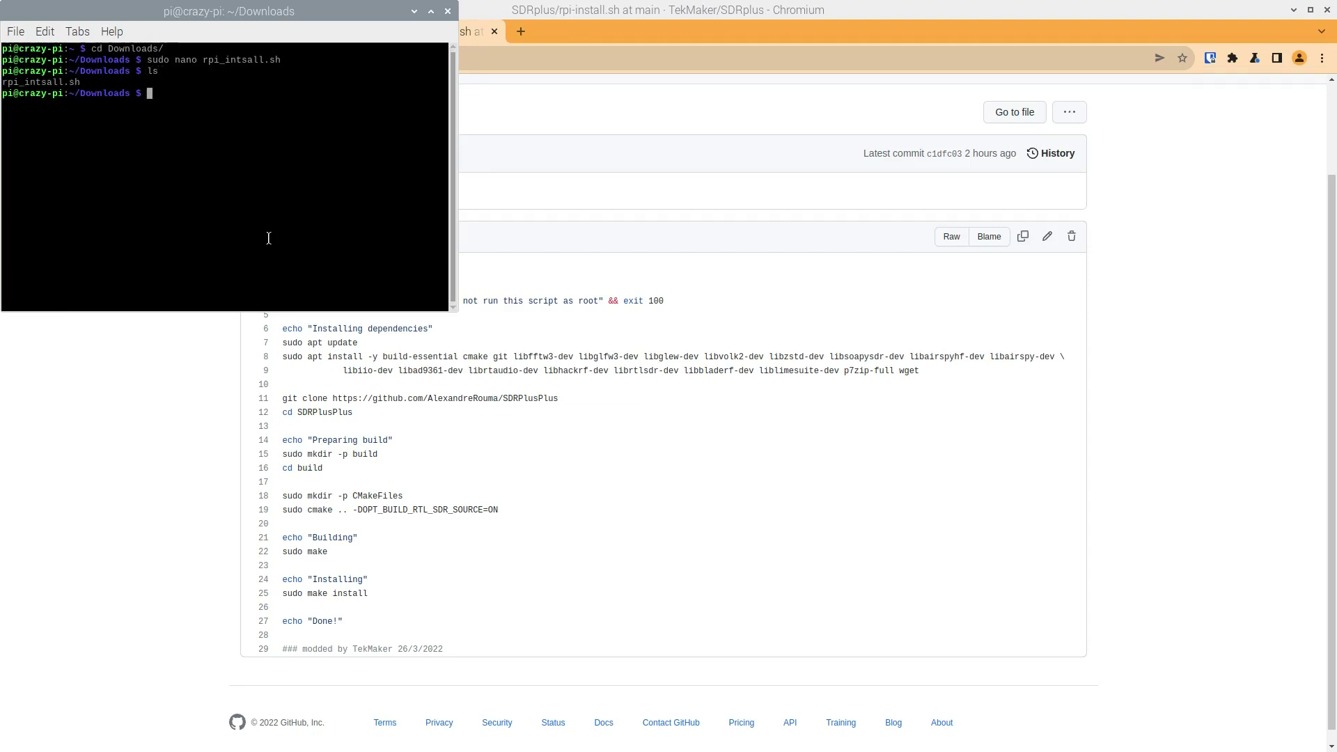
- Copy rpi_intsall.sh to the correctly spelled rpi_install.sh and list the folder
text(cp rpi_intsall.sh )
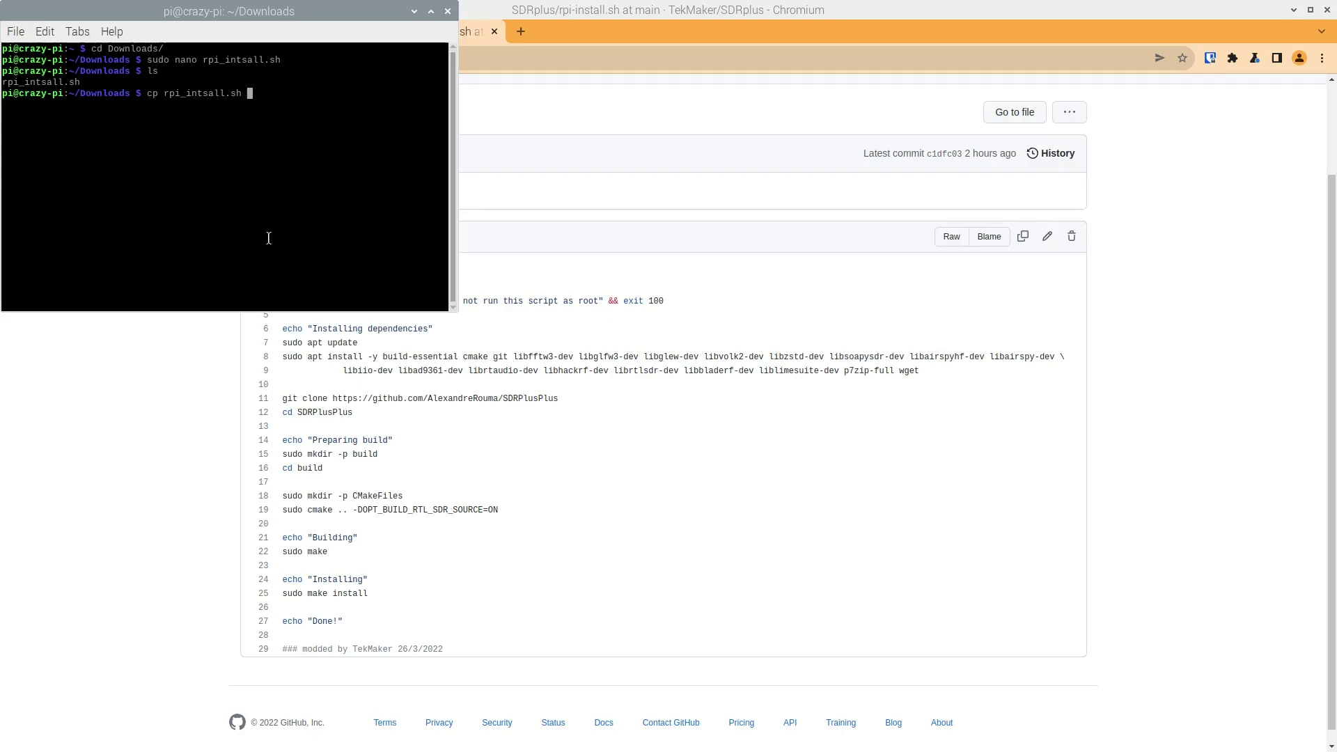
text(rpi_install.sh)
key(Return)
text(ls)
key(Return)
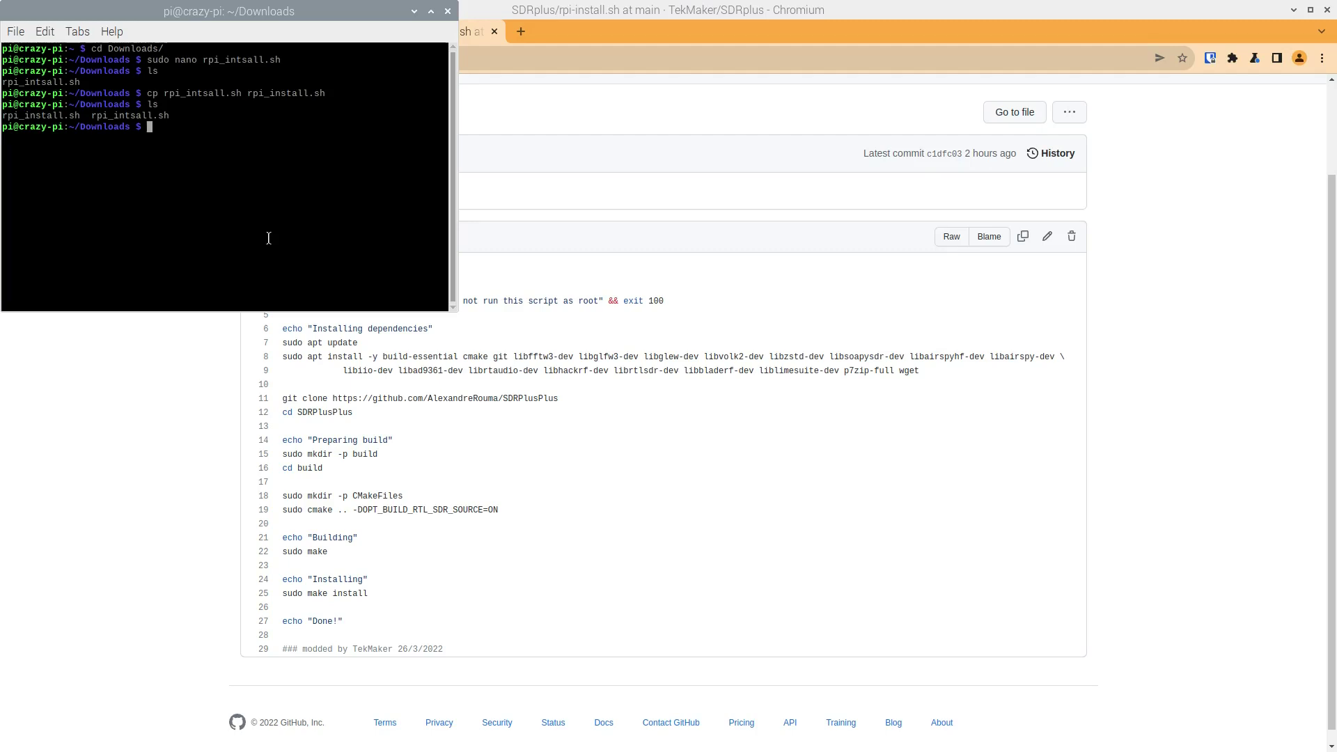
- Delete the misspelled rpi_intsall.sh, confirming the write-protected removal, and verify with ls
text(rm rpi_int)
key(Tab)
key(Return)
text(y)
key(Return)
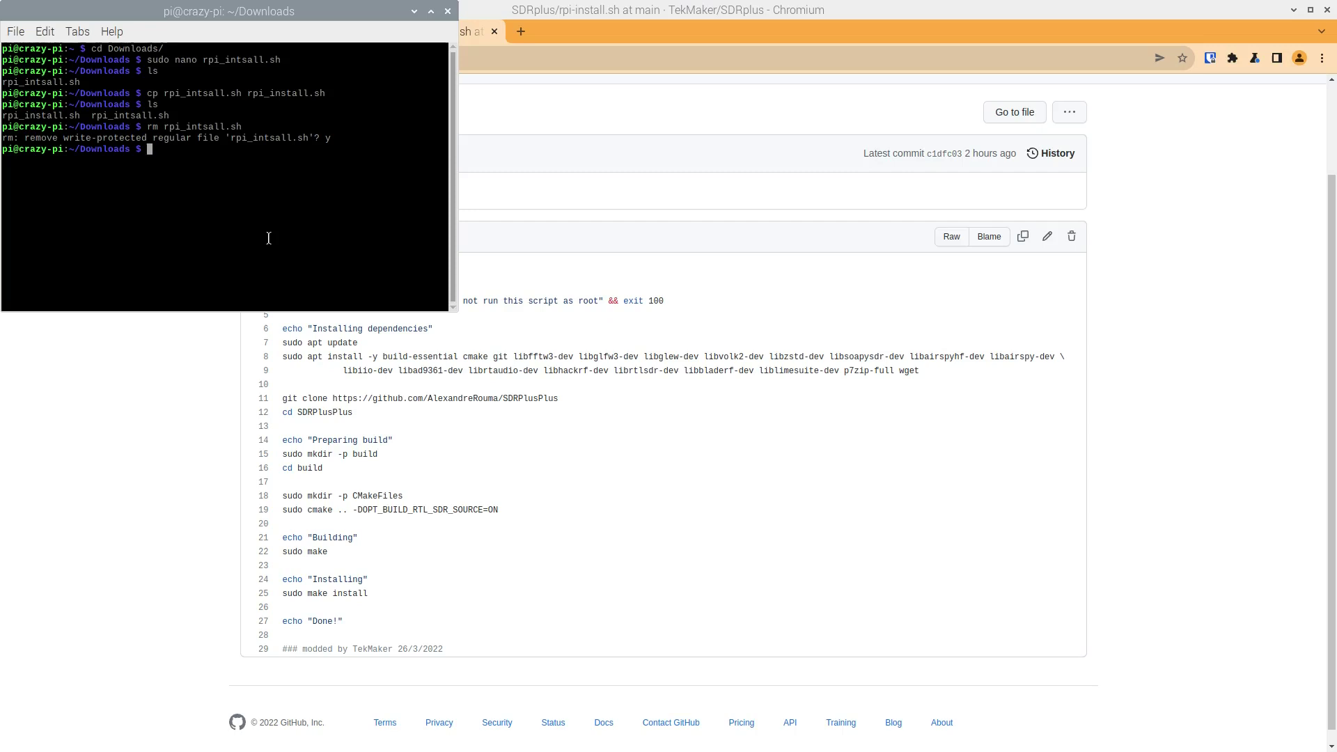
text(ls)
key(Return)
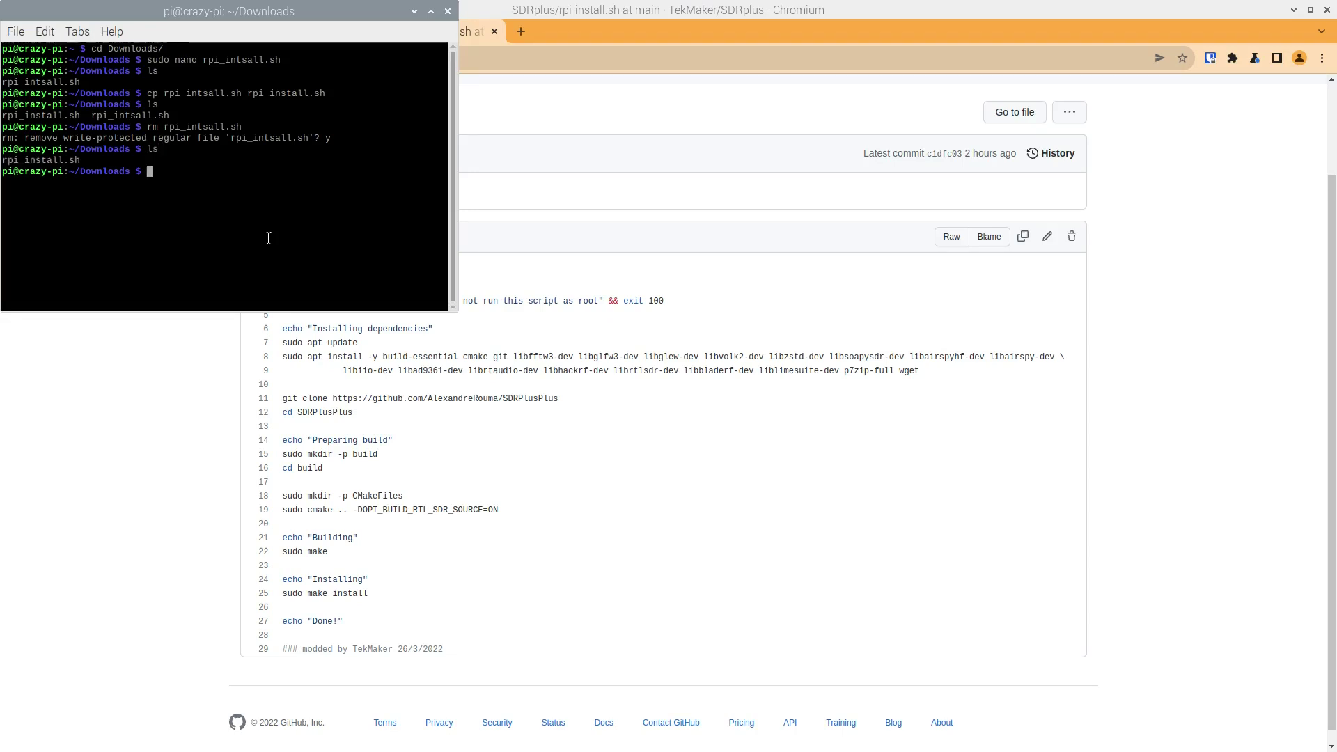
- Clear the terminal and begin a chmod +x command for the script
text(clear)
key(Return)
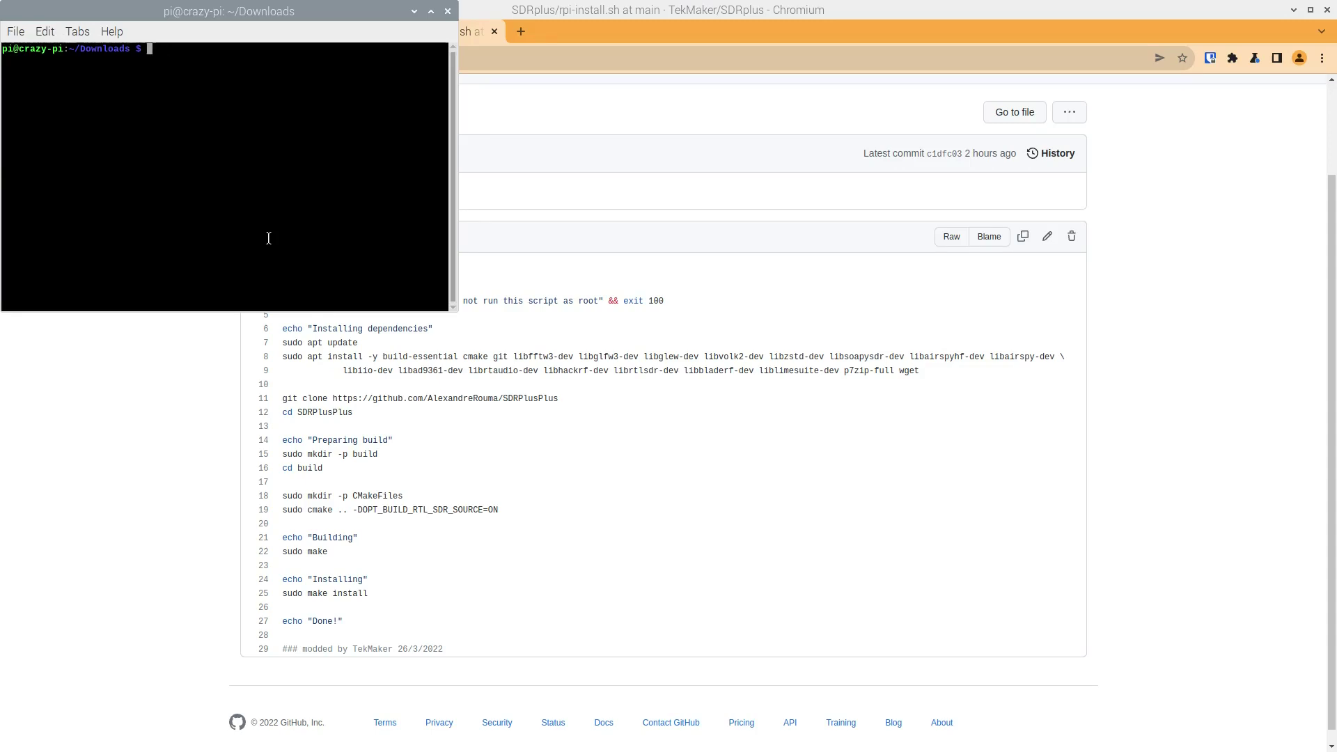
text(chmod +x rpi)
- Make rpi_install.sh executable with chmod +x and run ./rpi_install.sh
key(Tab)
key(Return)
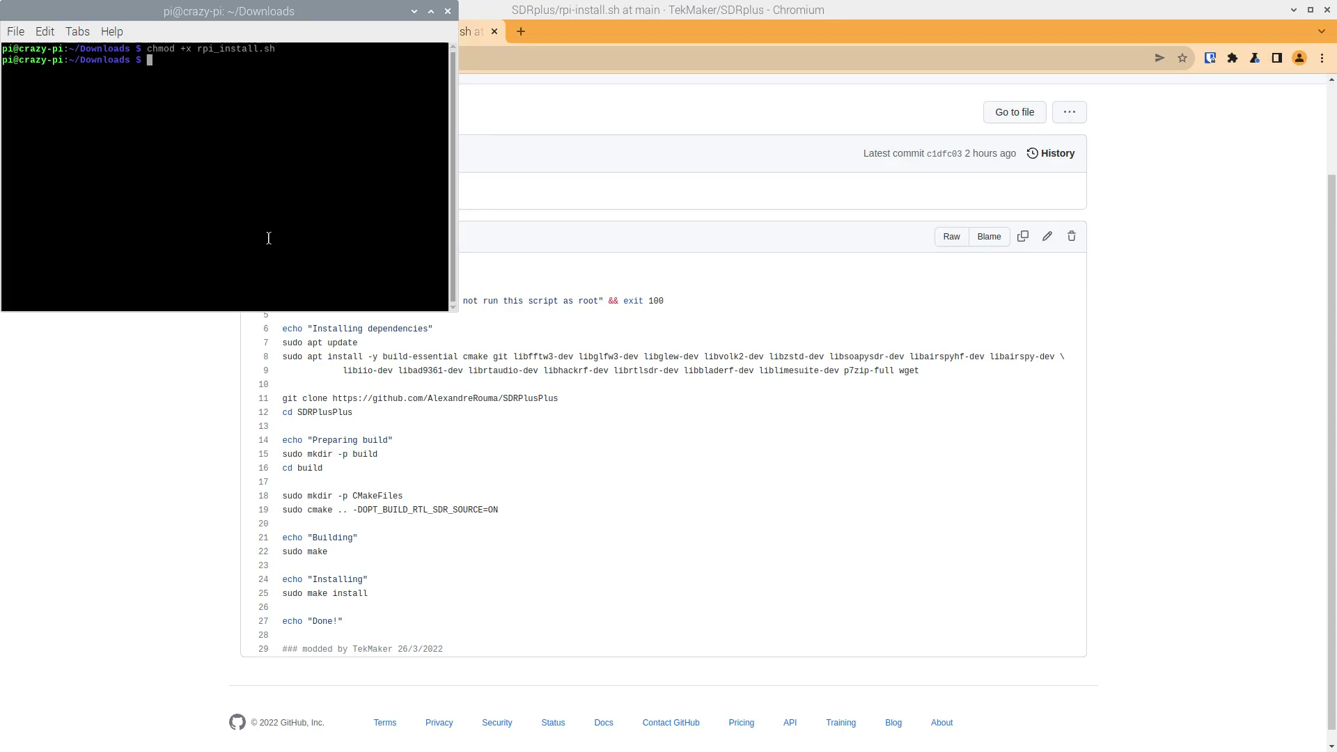
text(./)
key(BackSpace)
key(BackSpace)
text(./rpi_install.sh)
key(Return)
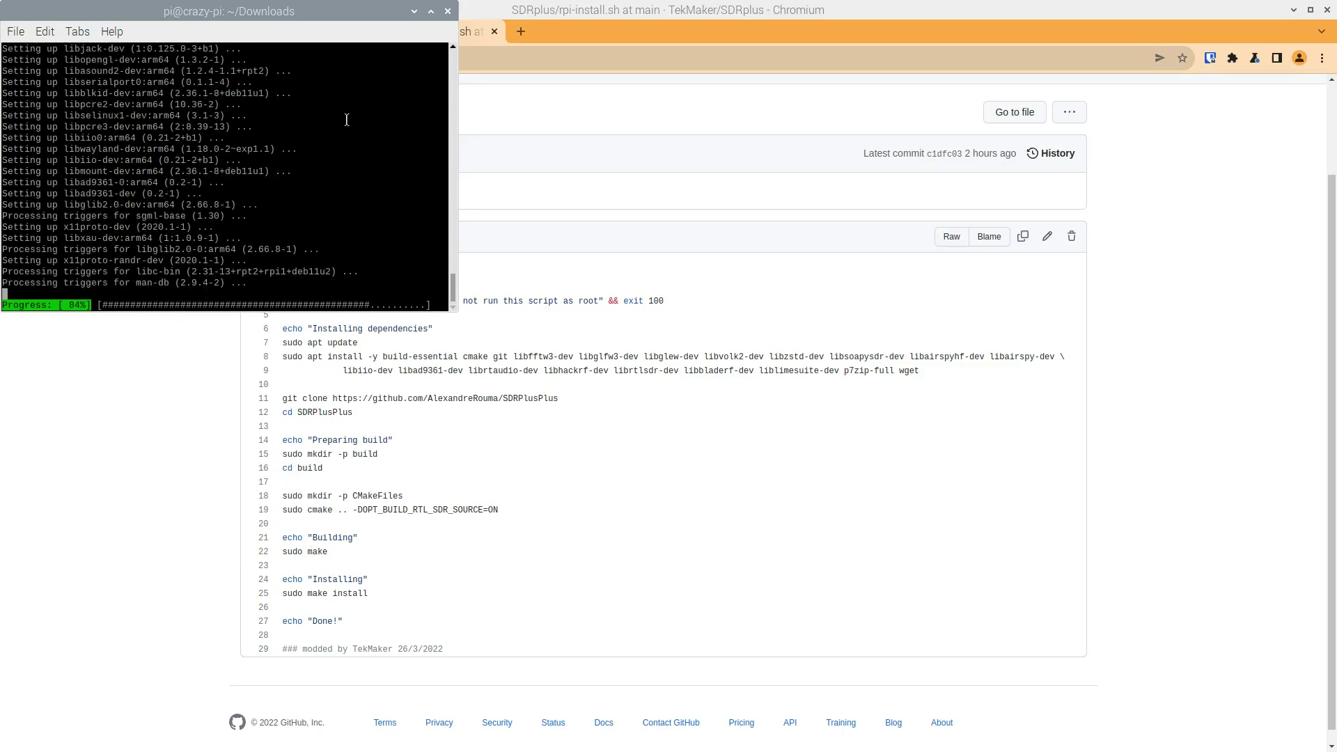
- Move the terminal aside and wait for the build to finish with Done!
drag(308, 11, 963, 339)
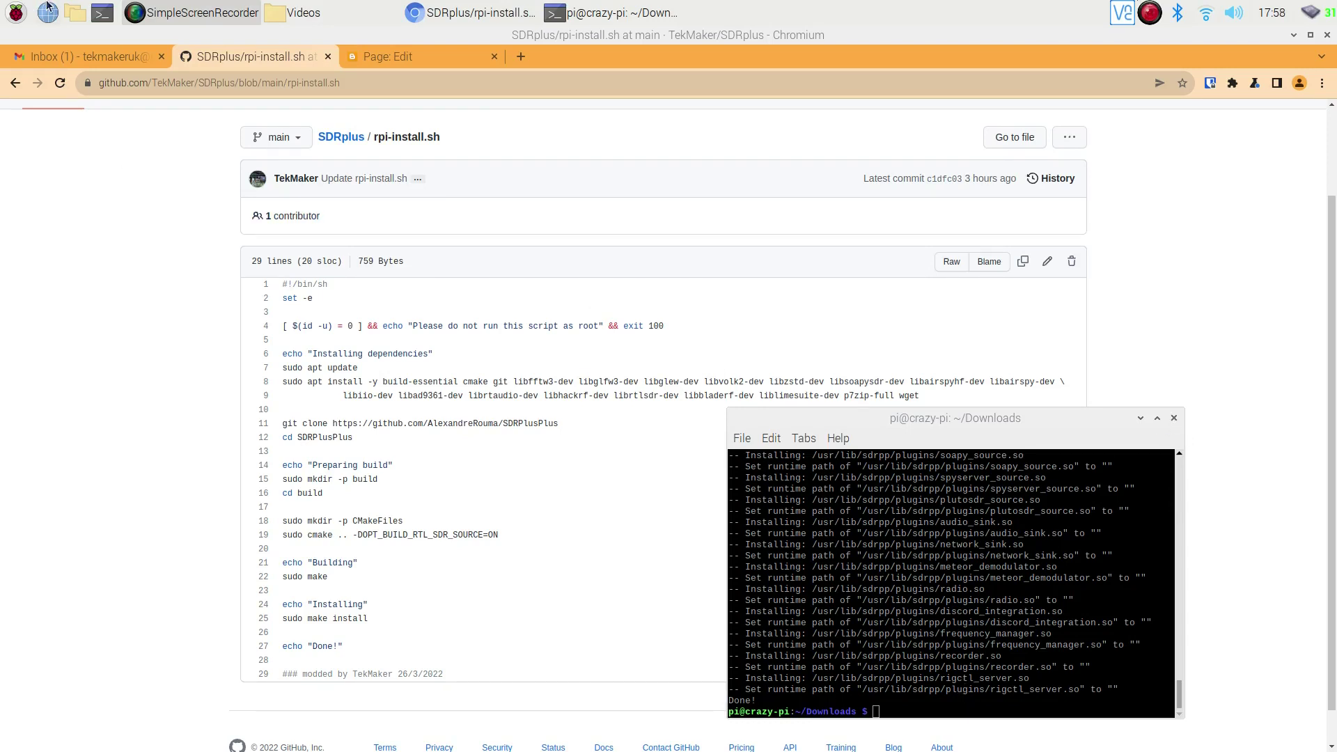
- Start SDR++ from the Raspberry Pi menu's Other category
click(17, 13)
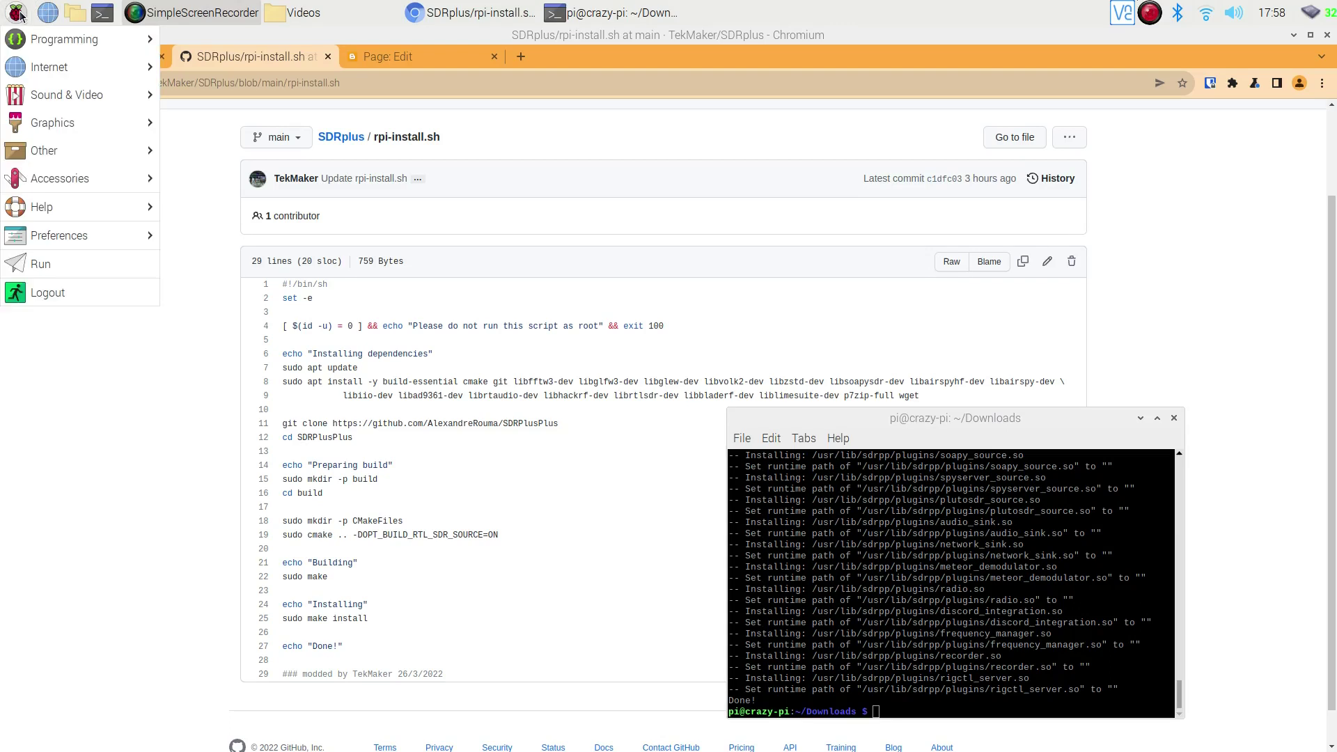
mouse_move(126, 151)
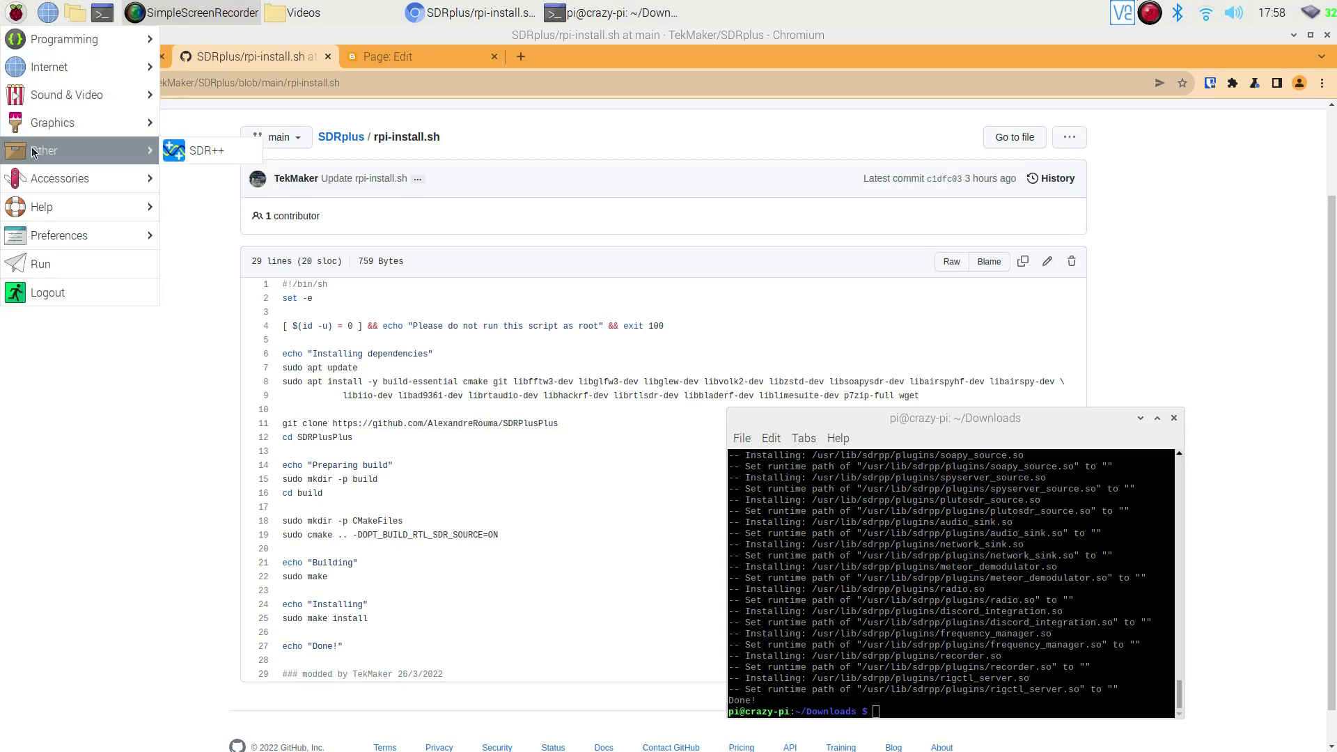
click(210, 151)
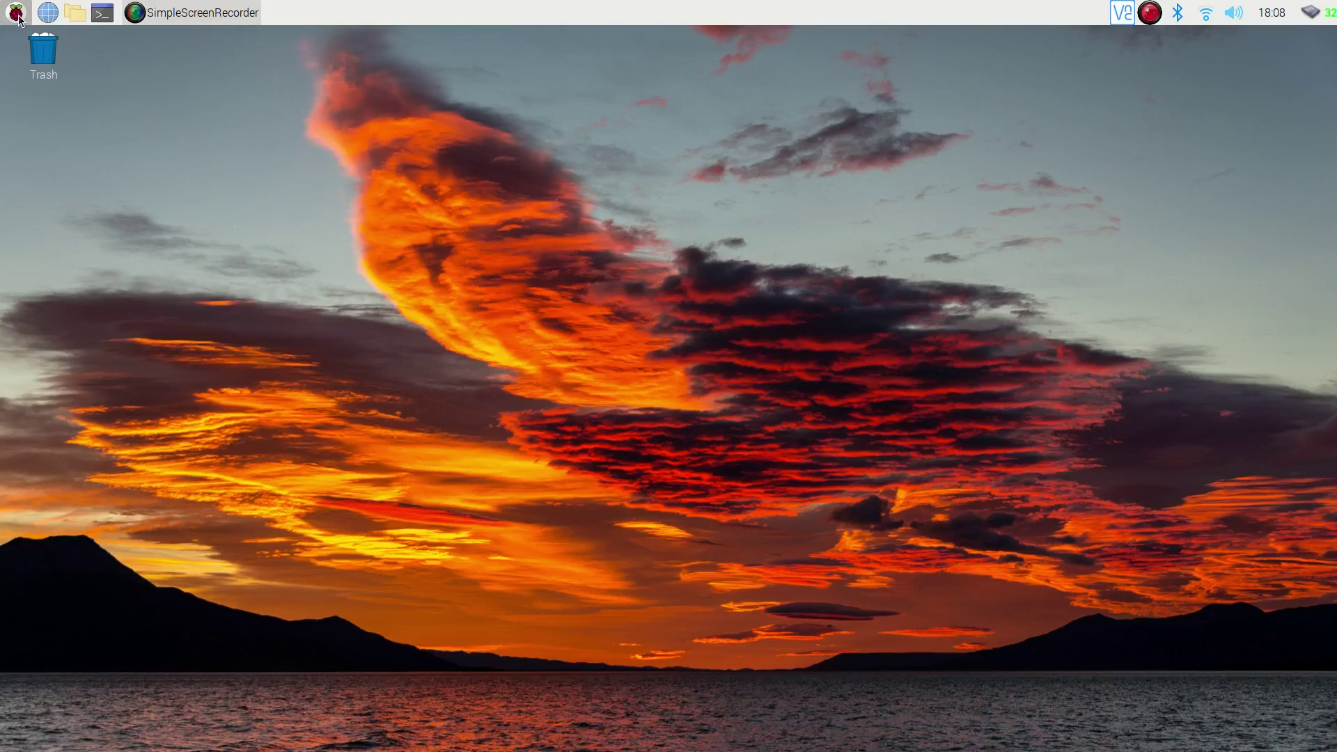
click(16, 12)
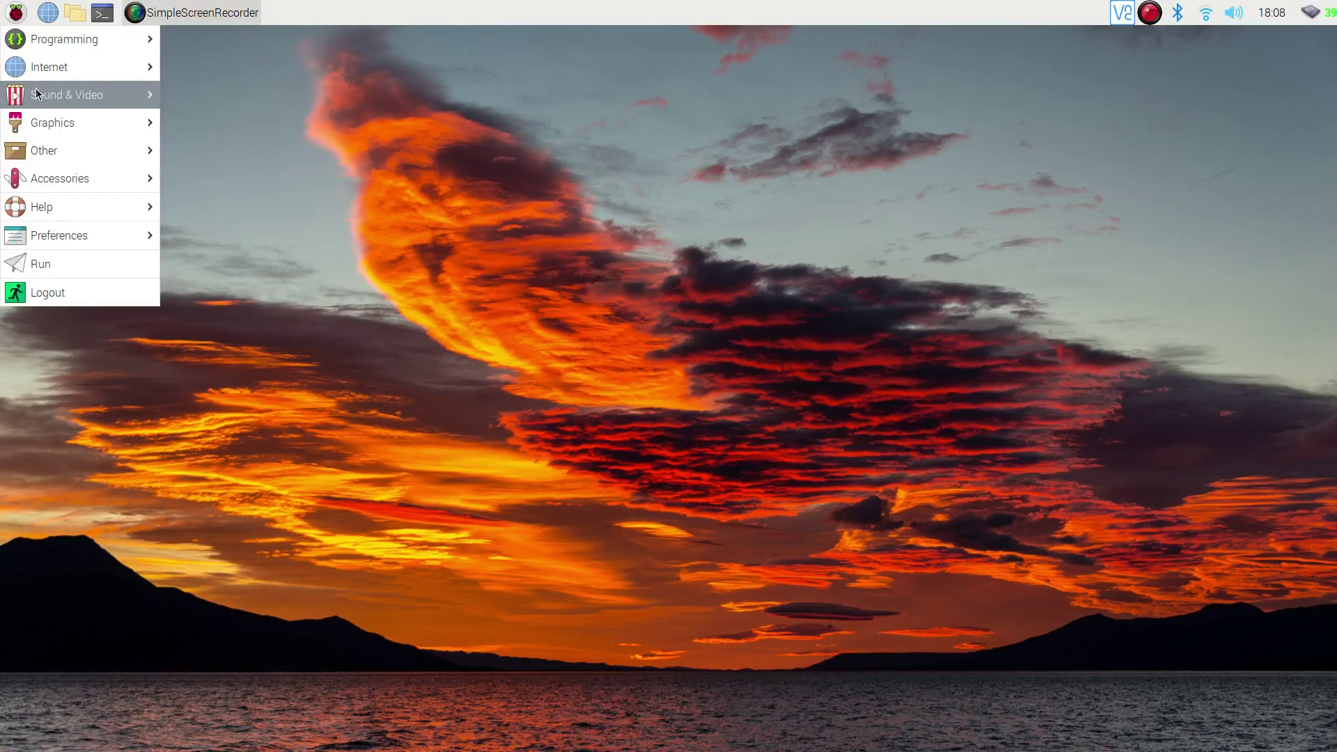
mouse_move(38, 94)
mouse_move(108, 153)
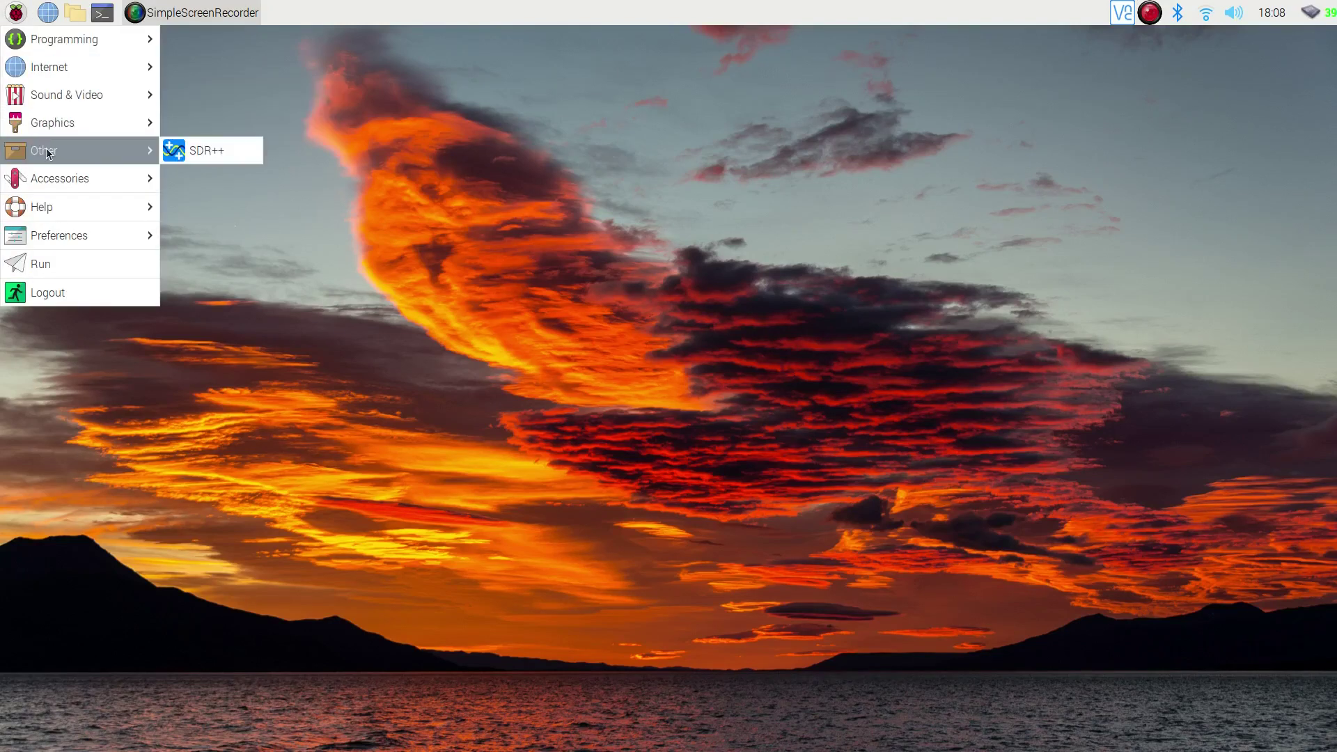
click(206, 151)
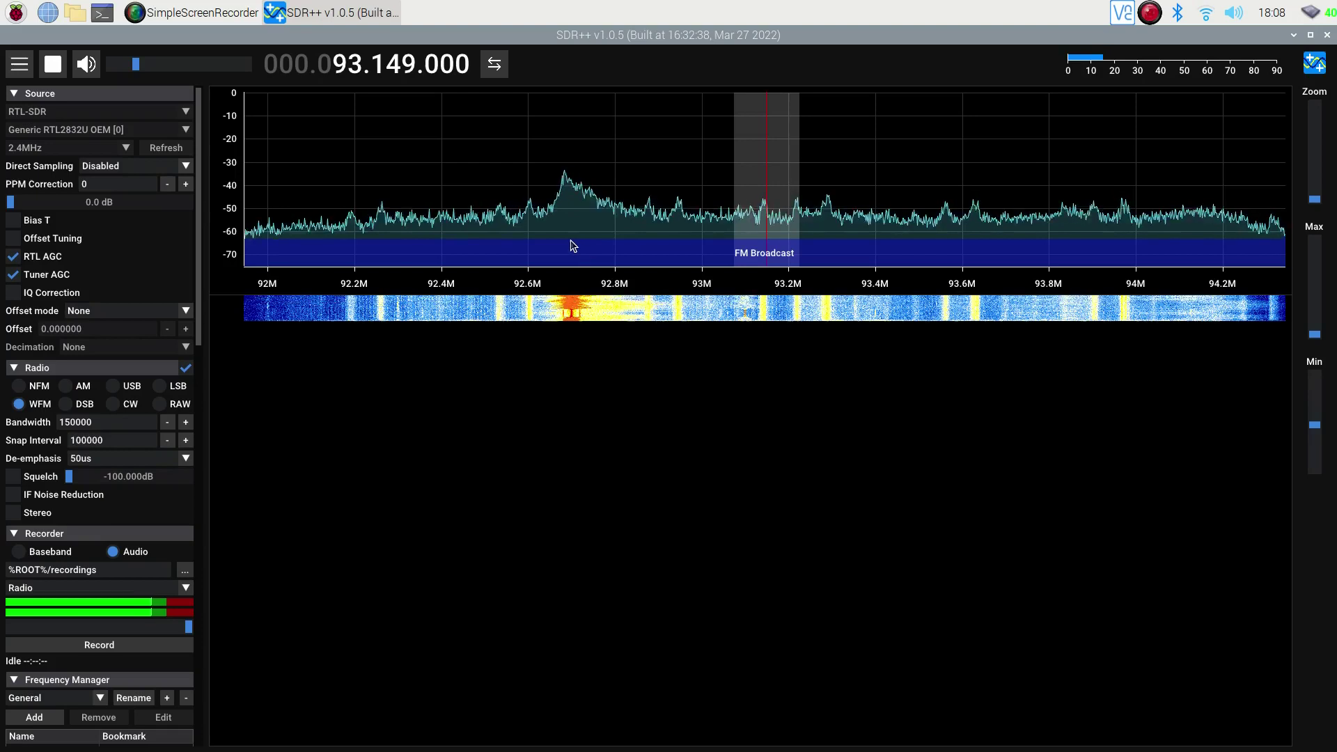
- Tune to the 92.7 MHz FM station and adjust the volume slider to a comfortable level
click(571, 243)
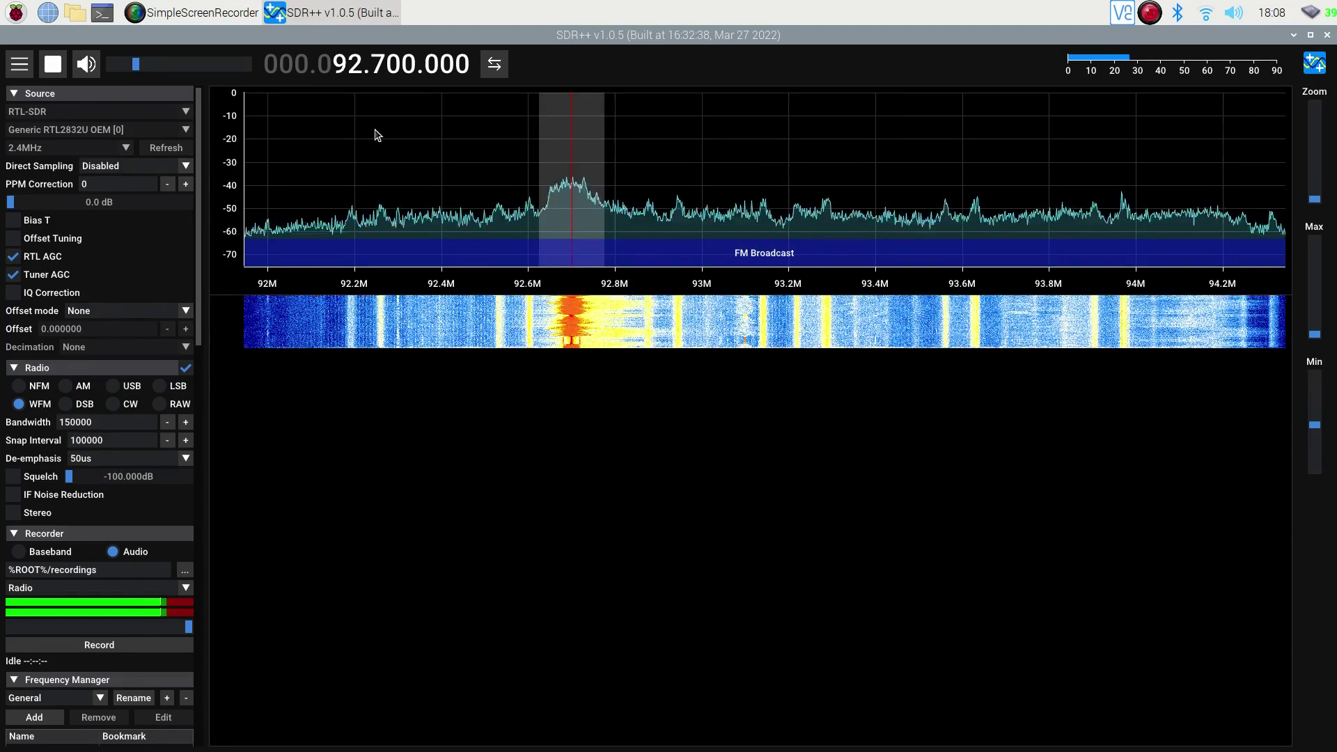
drag(136, 64, 208, 68)
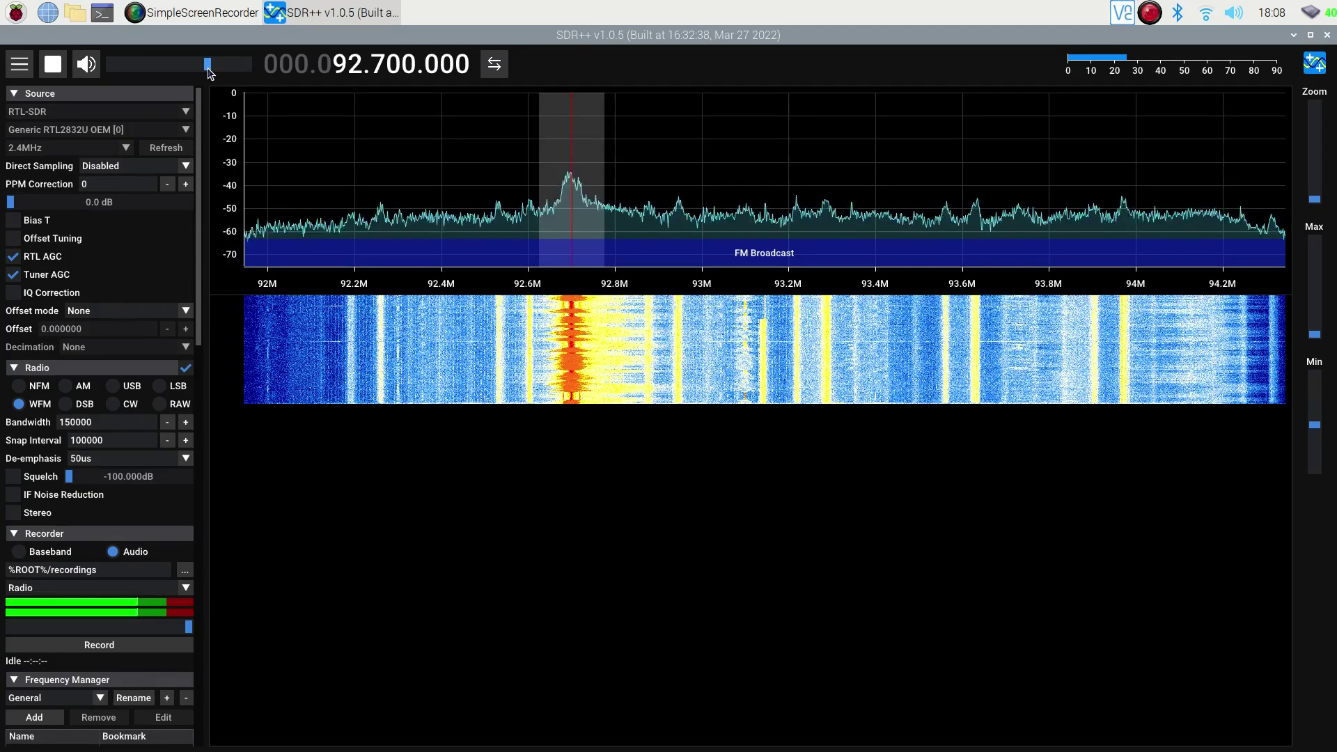
drag(208, 67, 108, 76)
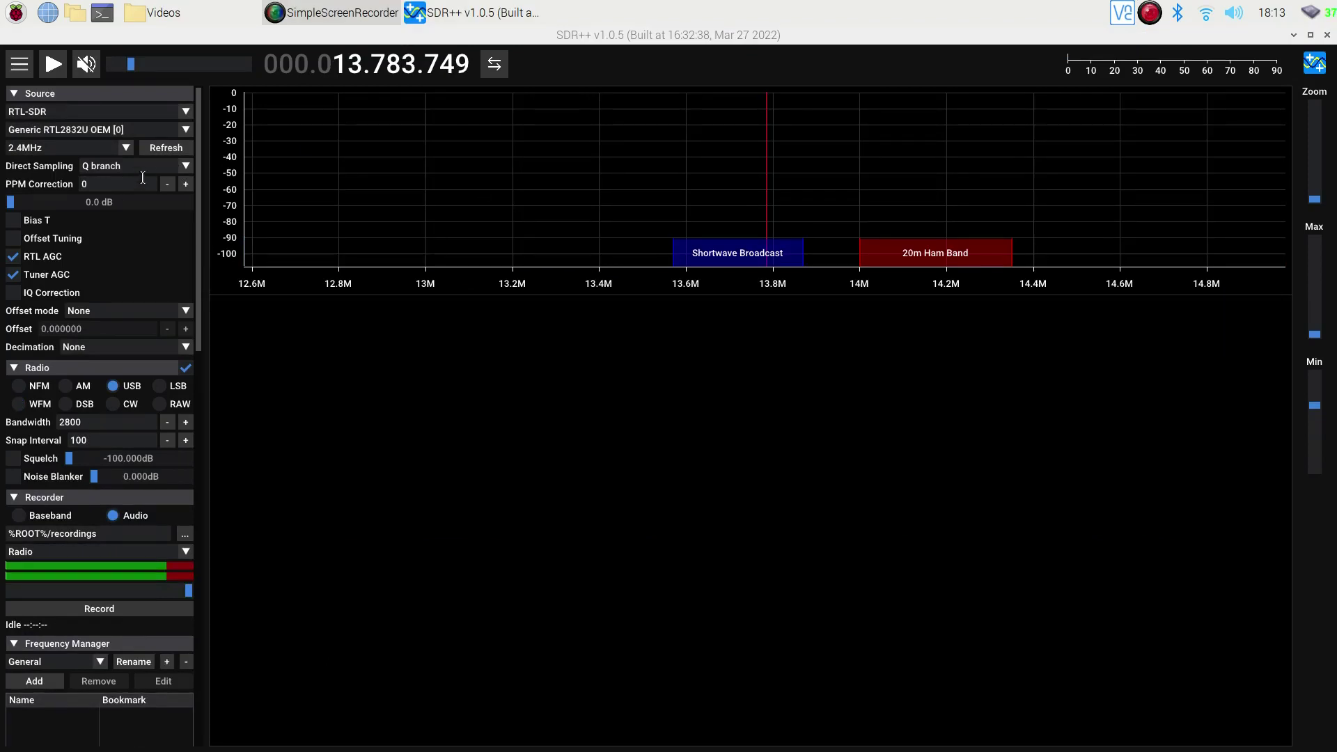
- Set Direct Sampling to Q branch and start the stream to show 12.6–15 MHz signals
click(187, 173)
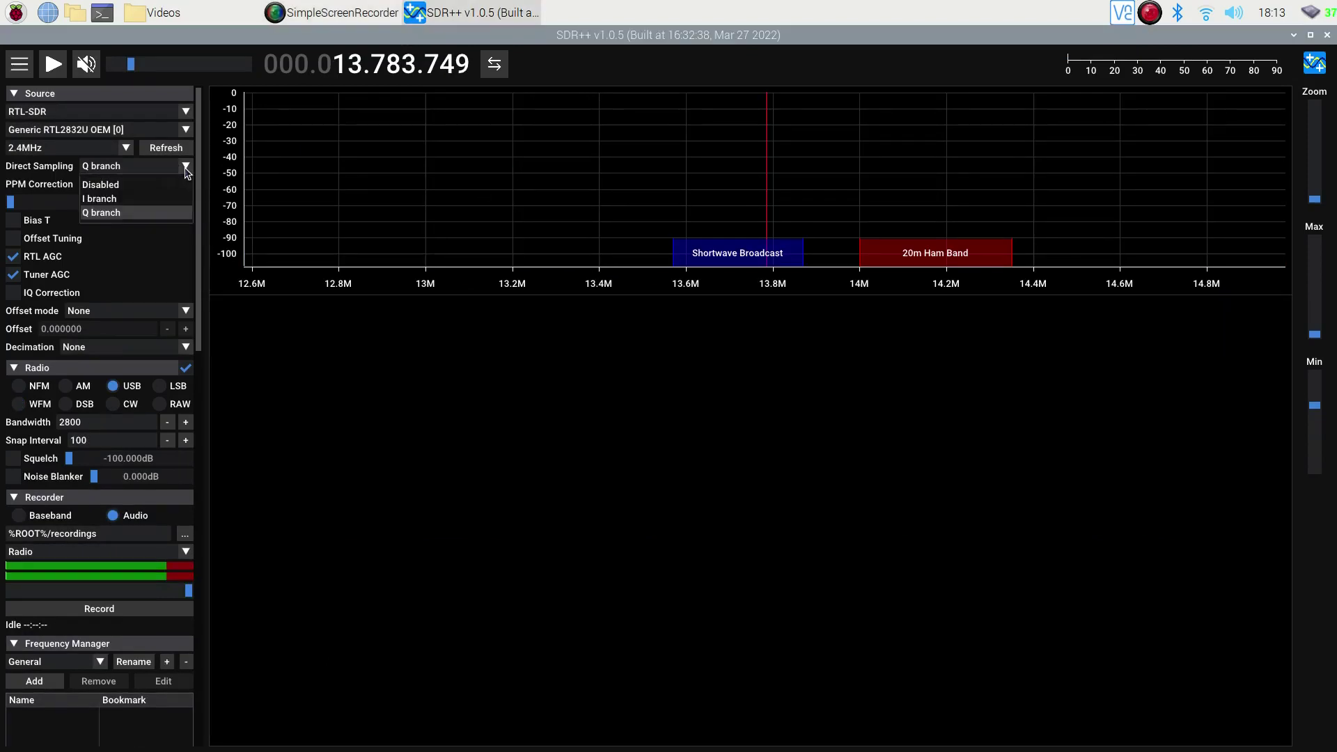
click(138, 216)
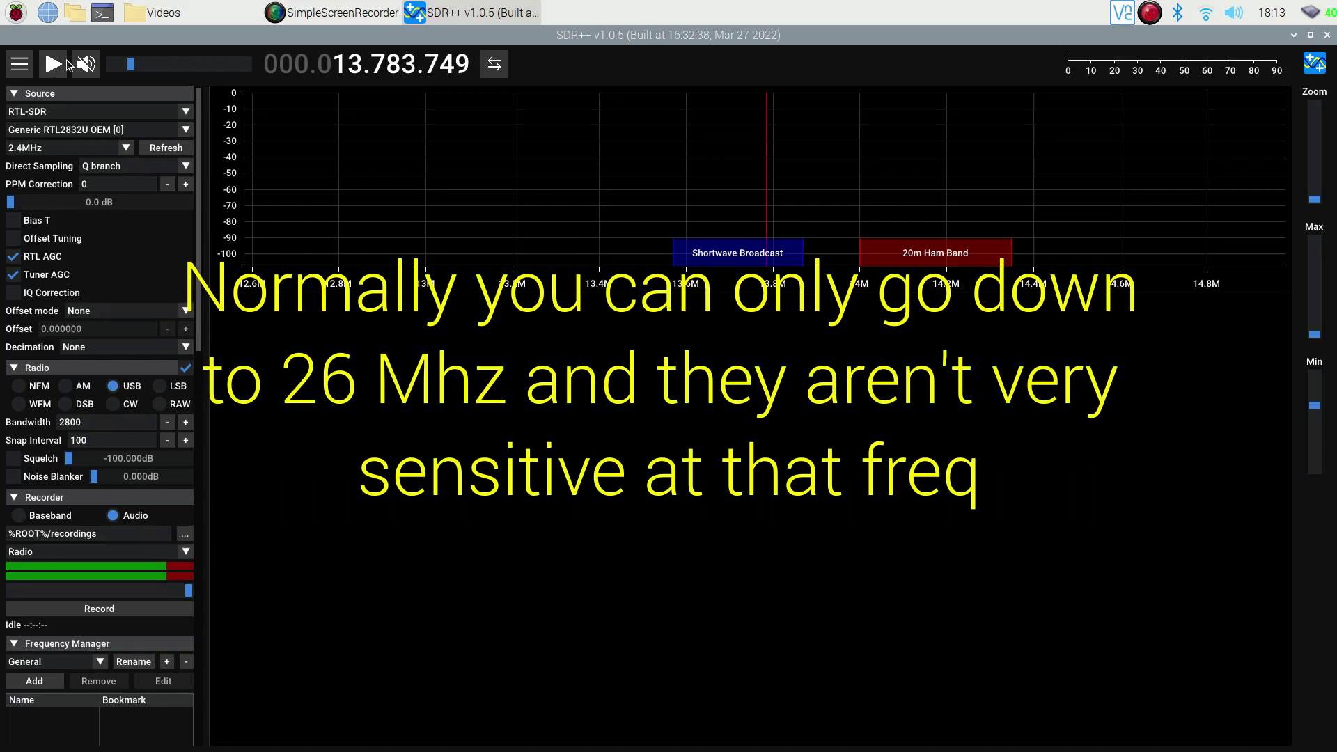
click(64, 66)
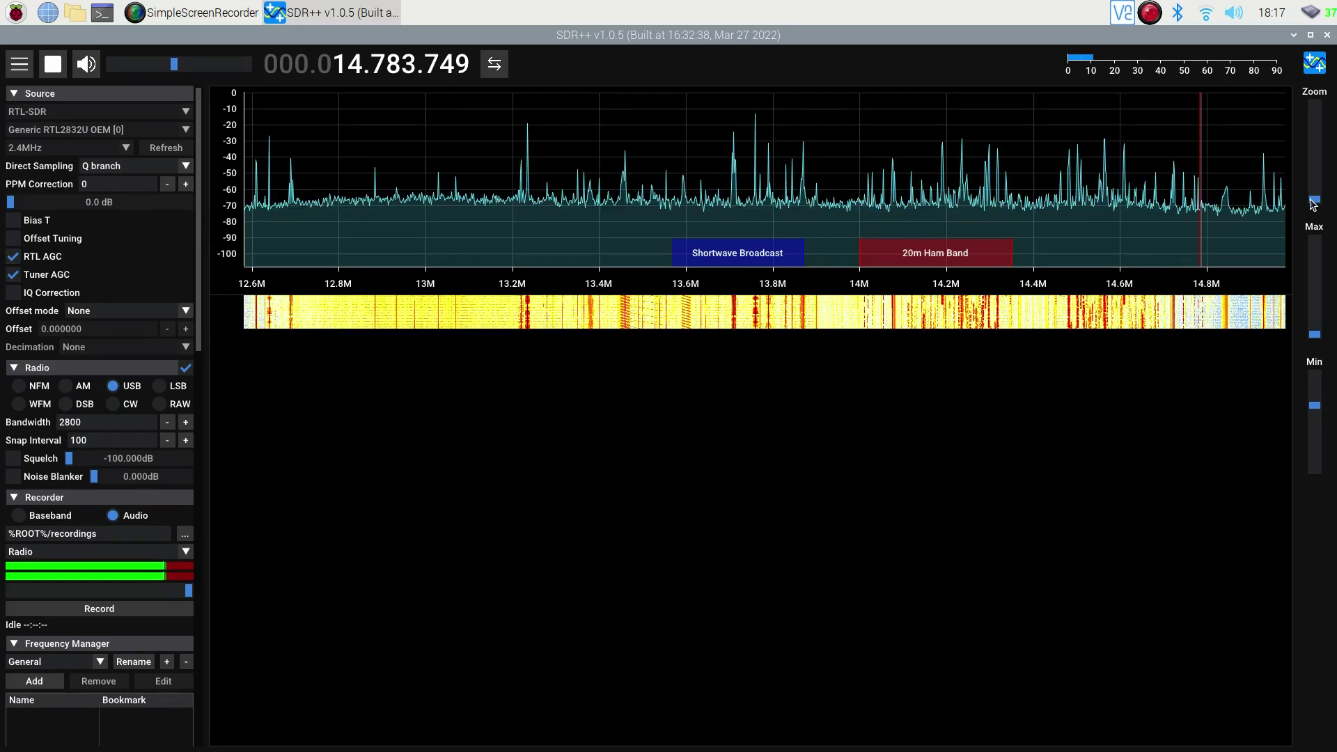
- Zoom the spectrum to 14–14.95 MHz and tune near 14.17 MHz
drag(1314, 200, 1315, 168)
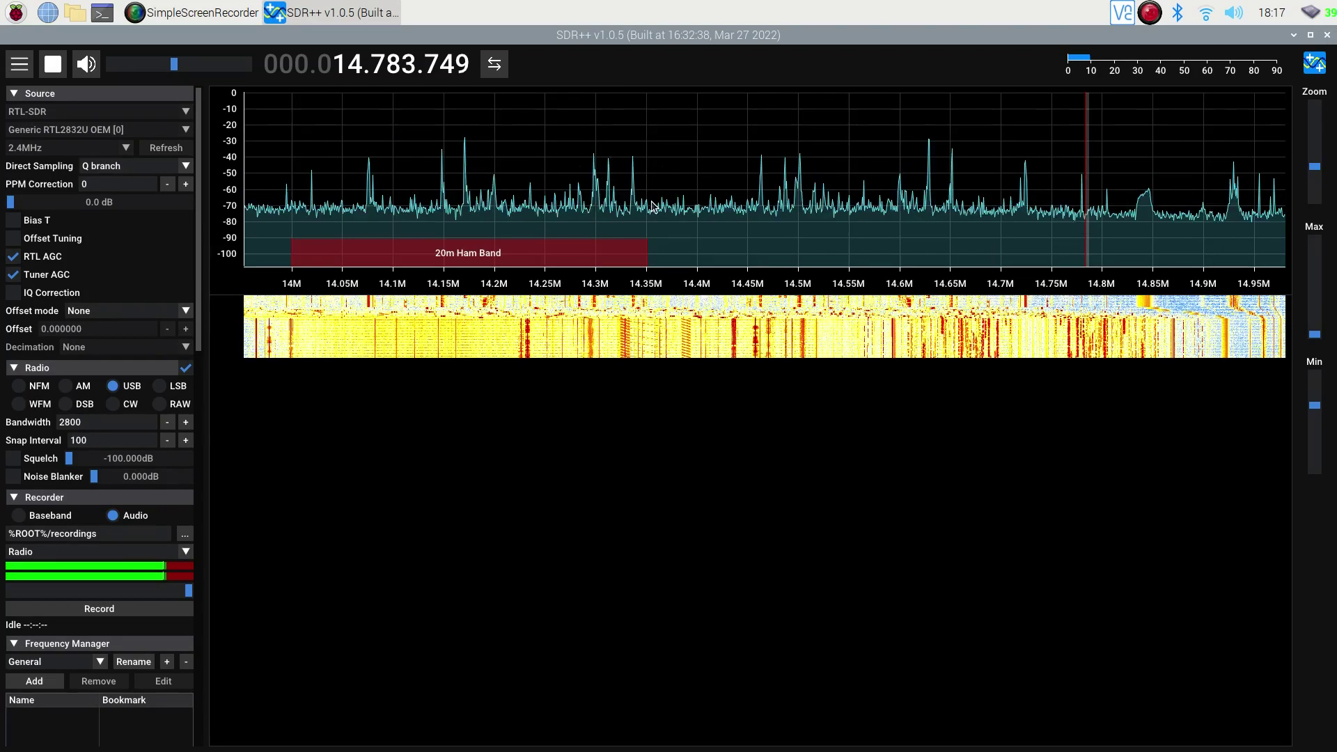
click(470, 214)
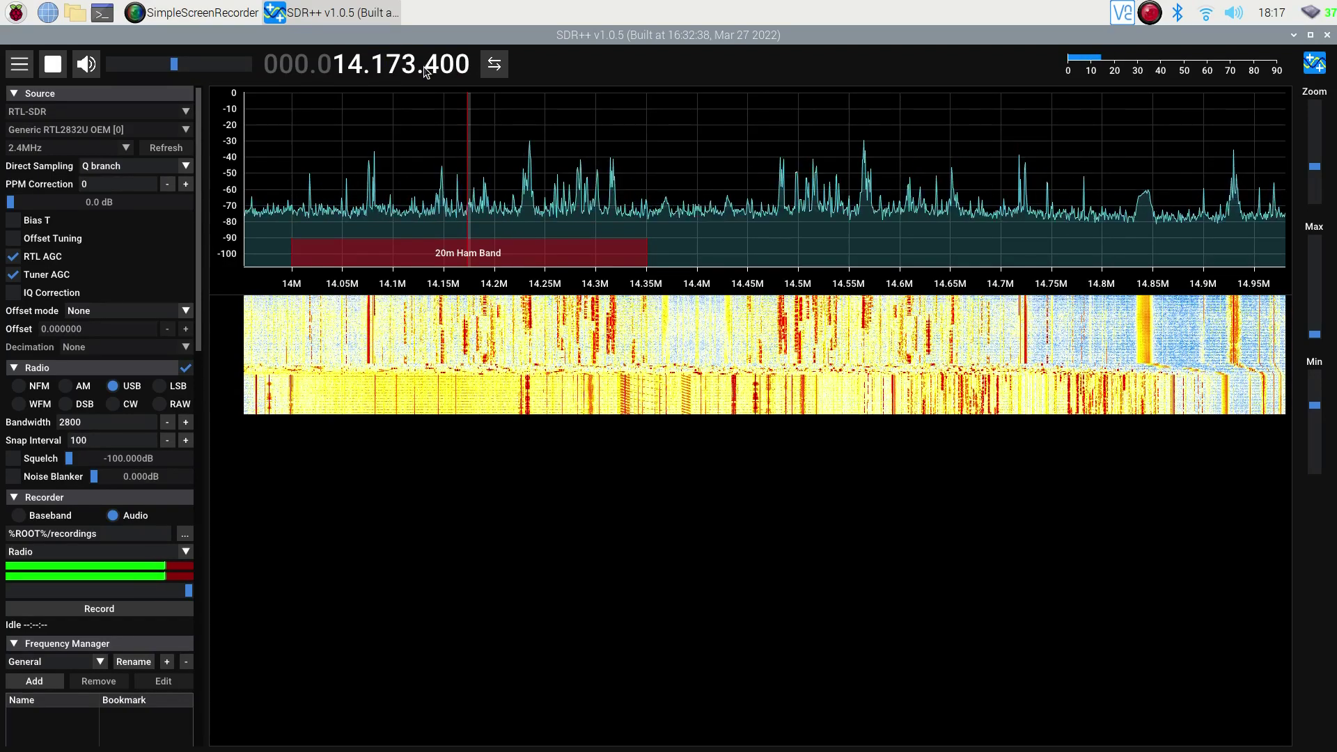
scroll(412, 65, down, 2)
scroll(432, 63, up, 8)
scroll(432, 63, up, 8)
scroll(432, 62, down, 3)
- Fine-tune the frequency digits to 14.170.400 in the 20m Ham Band
scroll(432, 65, down, 1)
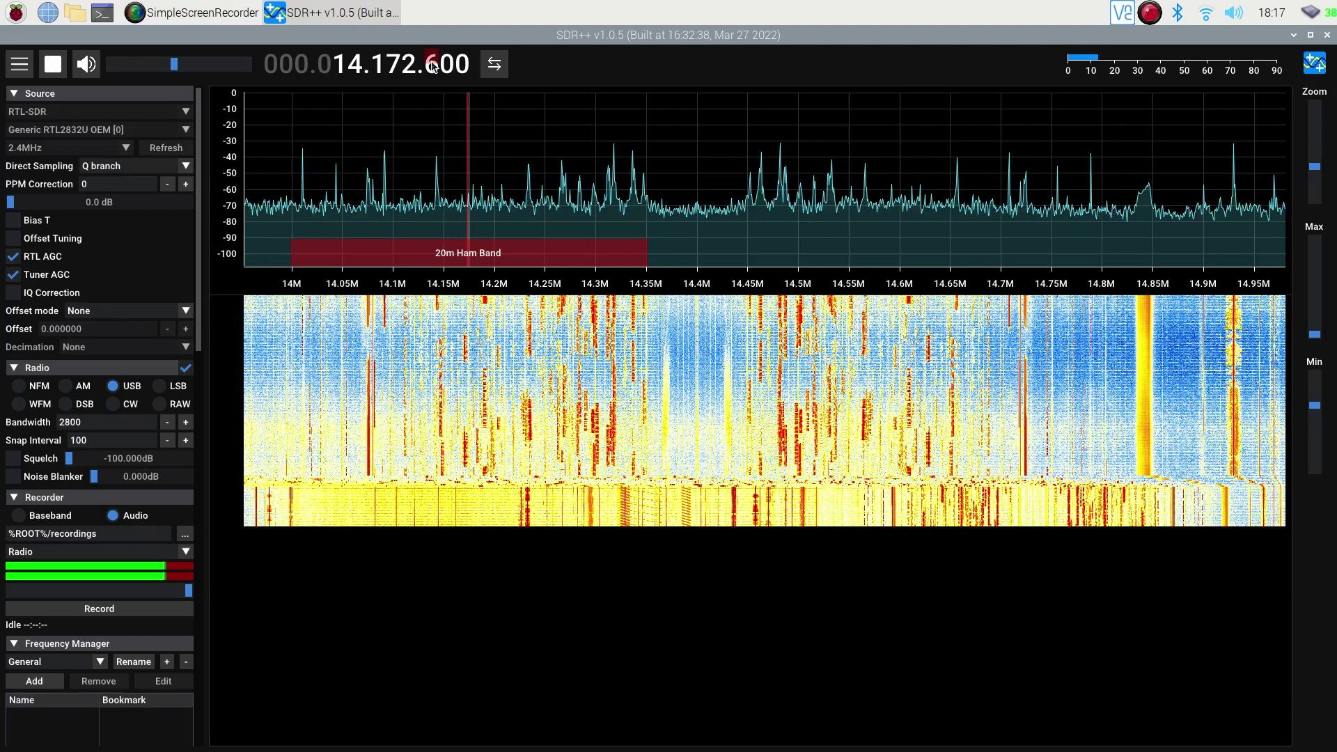
scroll(432, 66, down, 1)
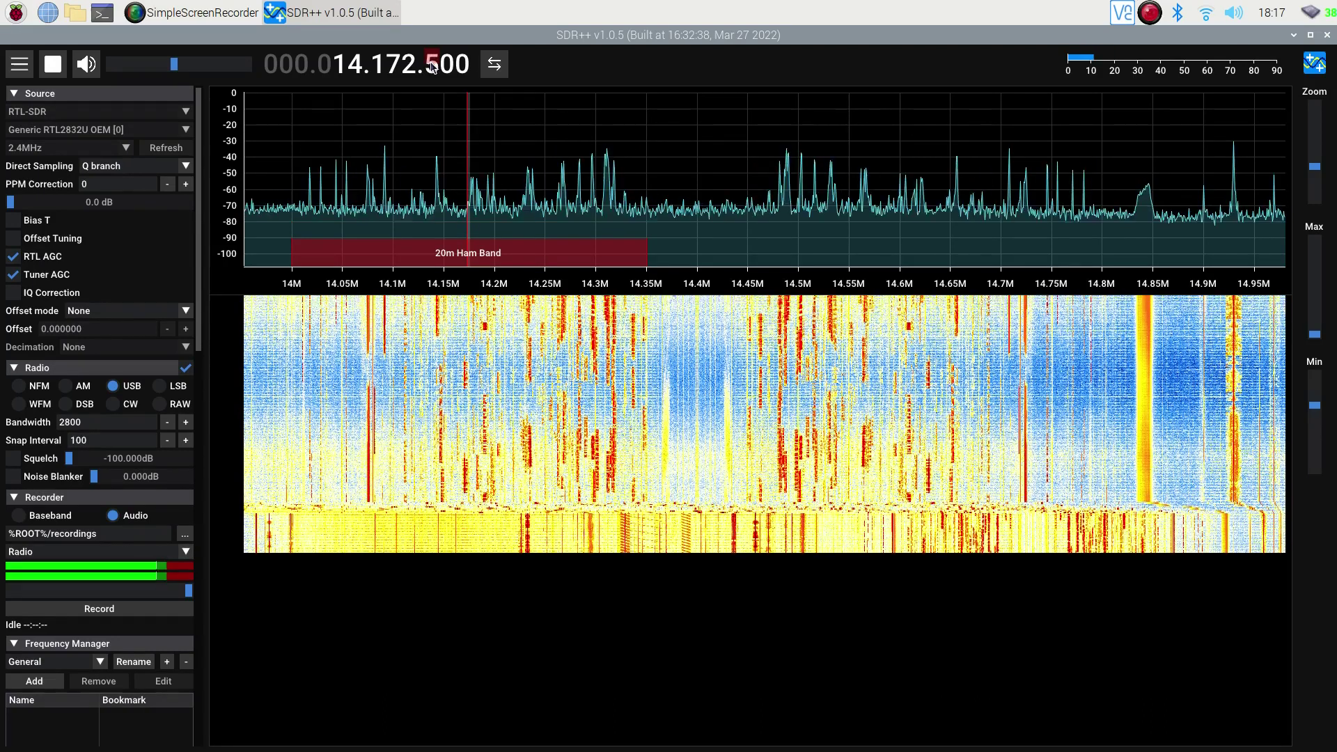
scroll(432, 67, down, 6)
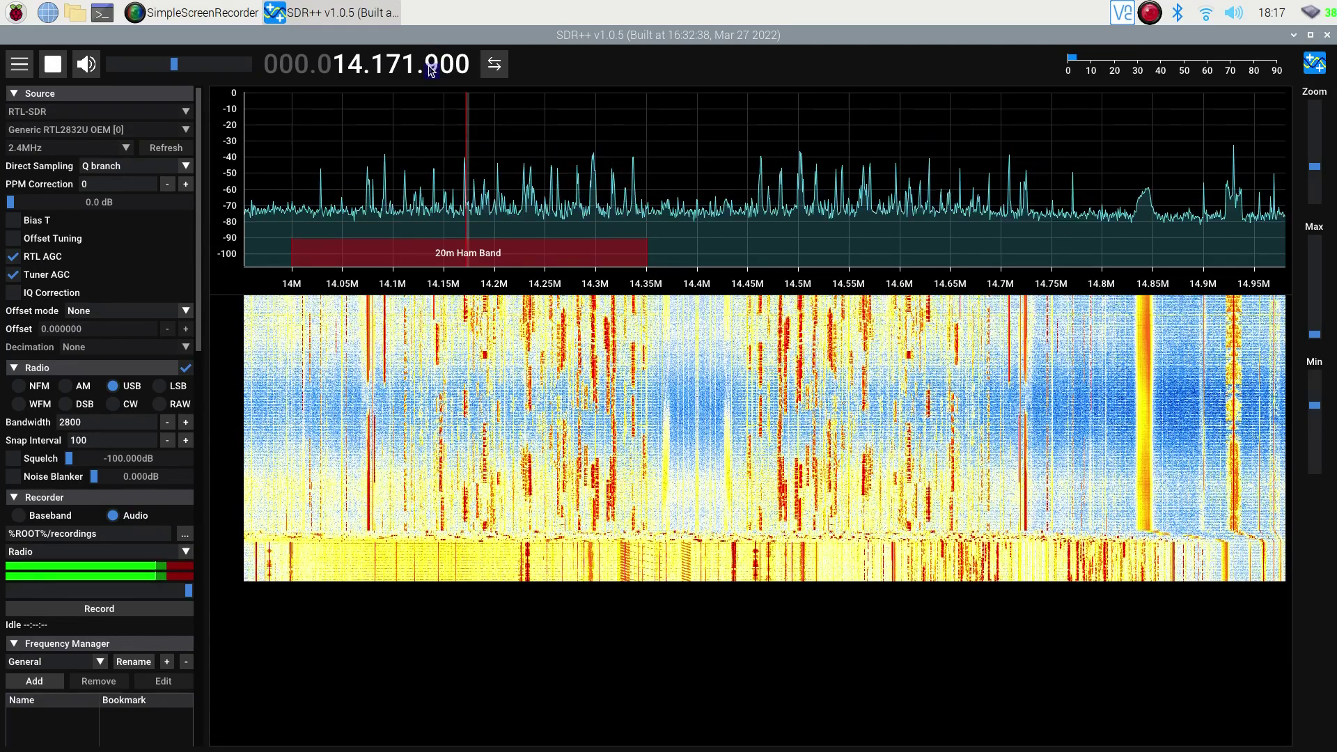
scroll(432, 68, down, 3)
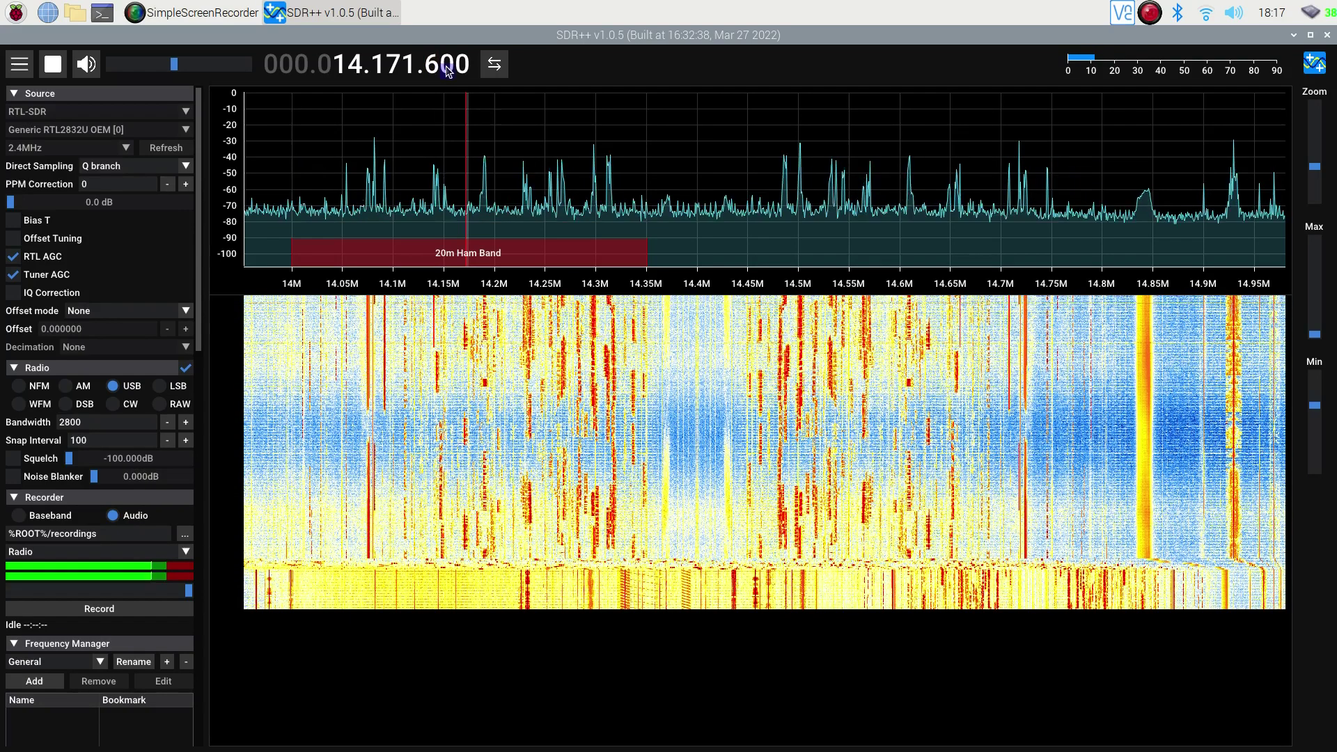
scroll(439, 69, down, 2)
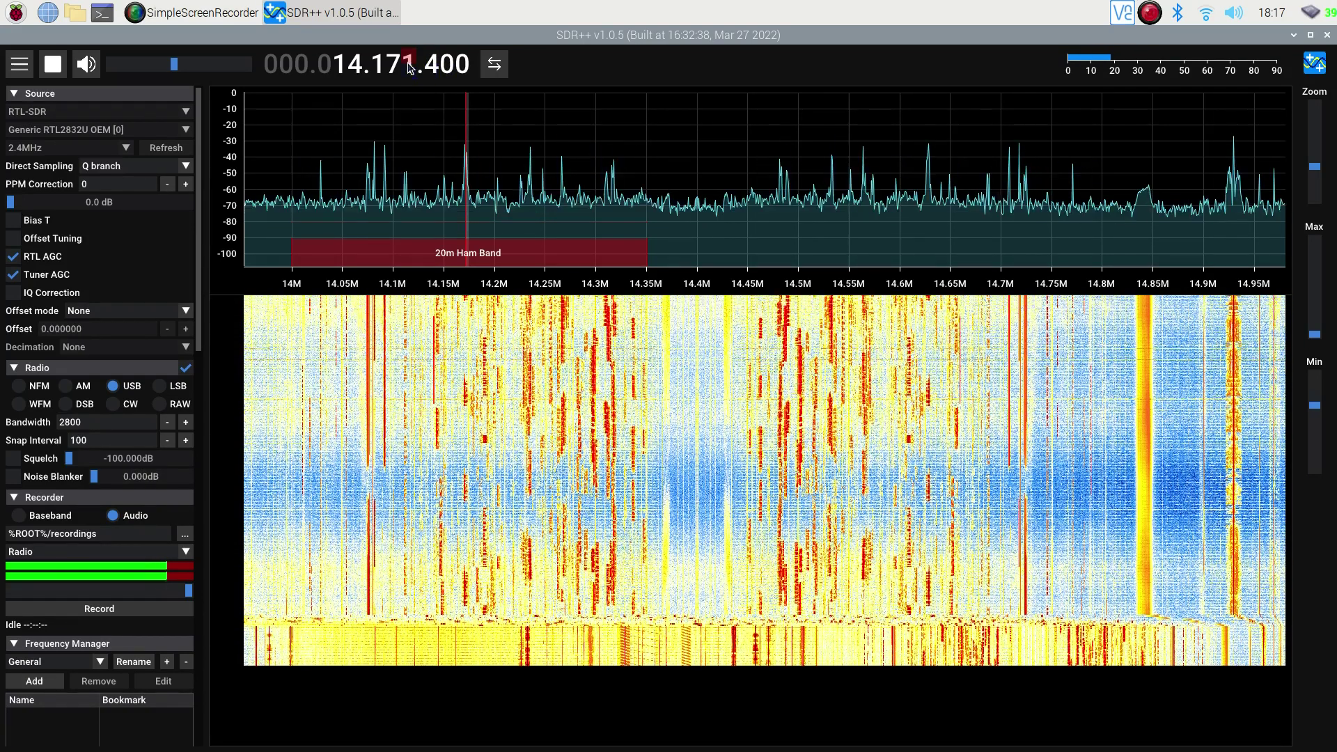
scroll(410, 68, down, 1)
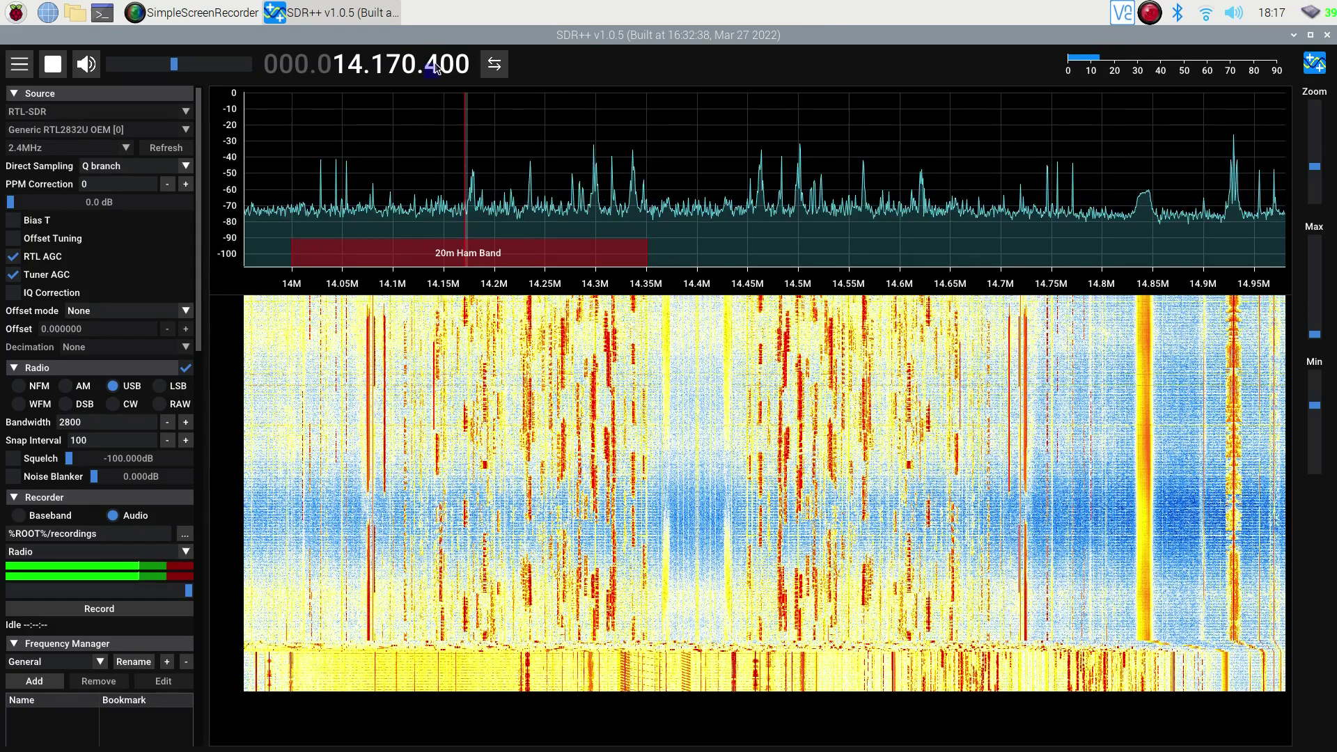
scroll(437, 68, down, 2)
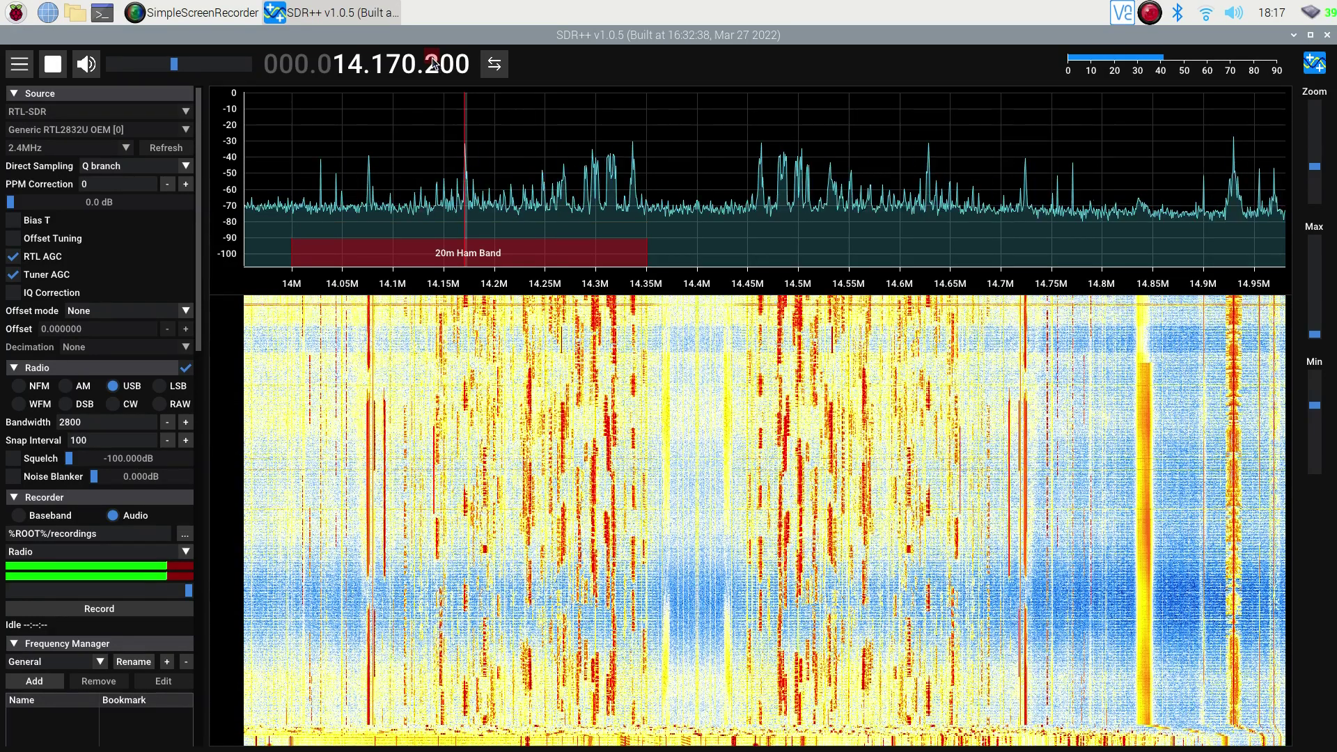
scroll(434, 66, up, 2)
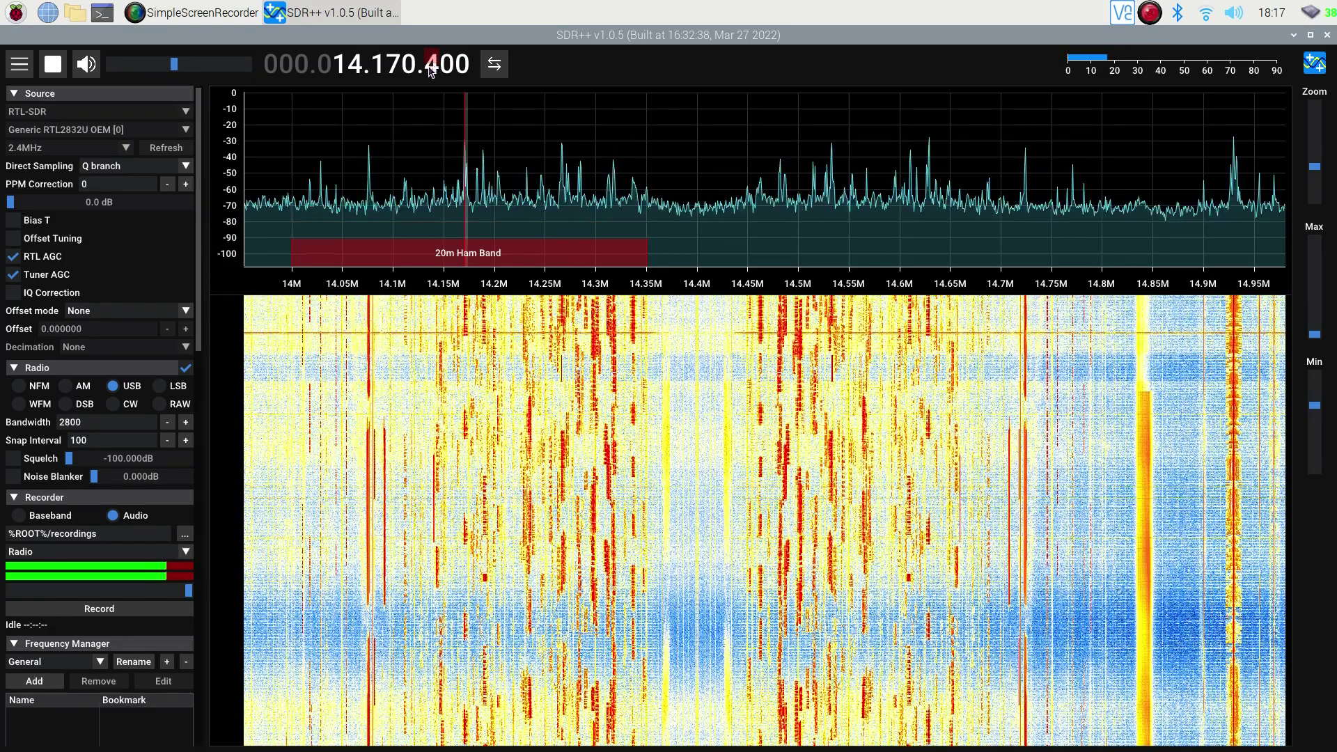
- Mute the audio with the speaker button while staying on 14.170.400 MHz
click(84, 65)
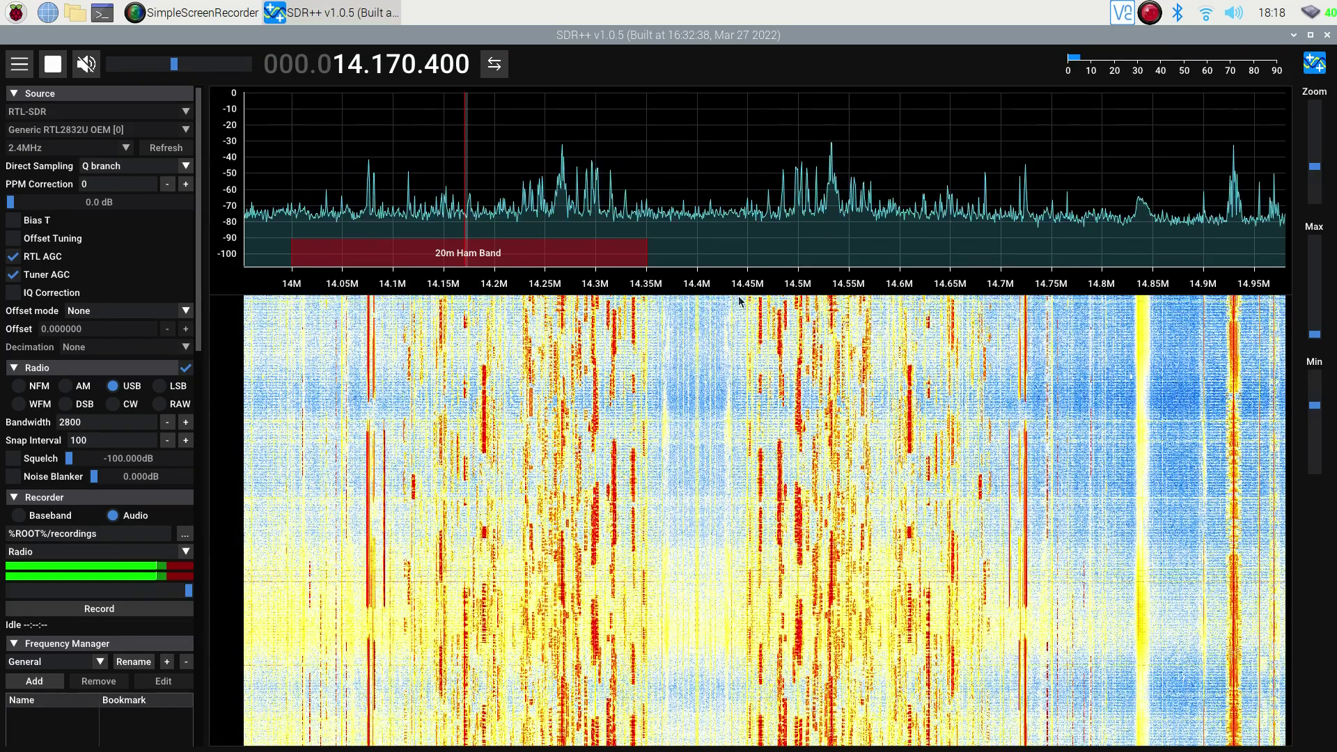
- Tune to 14.5 MHz, switch demodulation to LSB, and unmute the audio
click(799, 301)
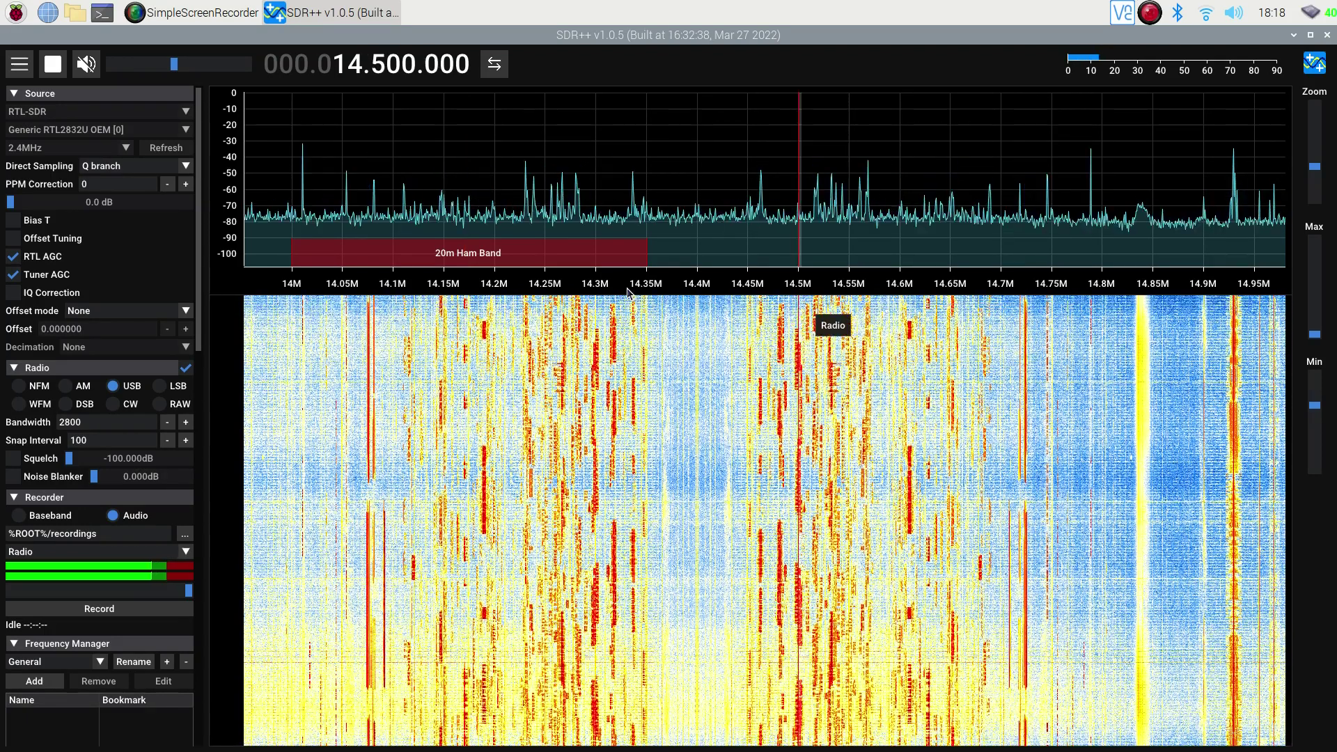
click(159, 386)
click(95, 63)
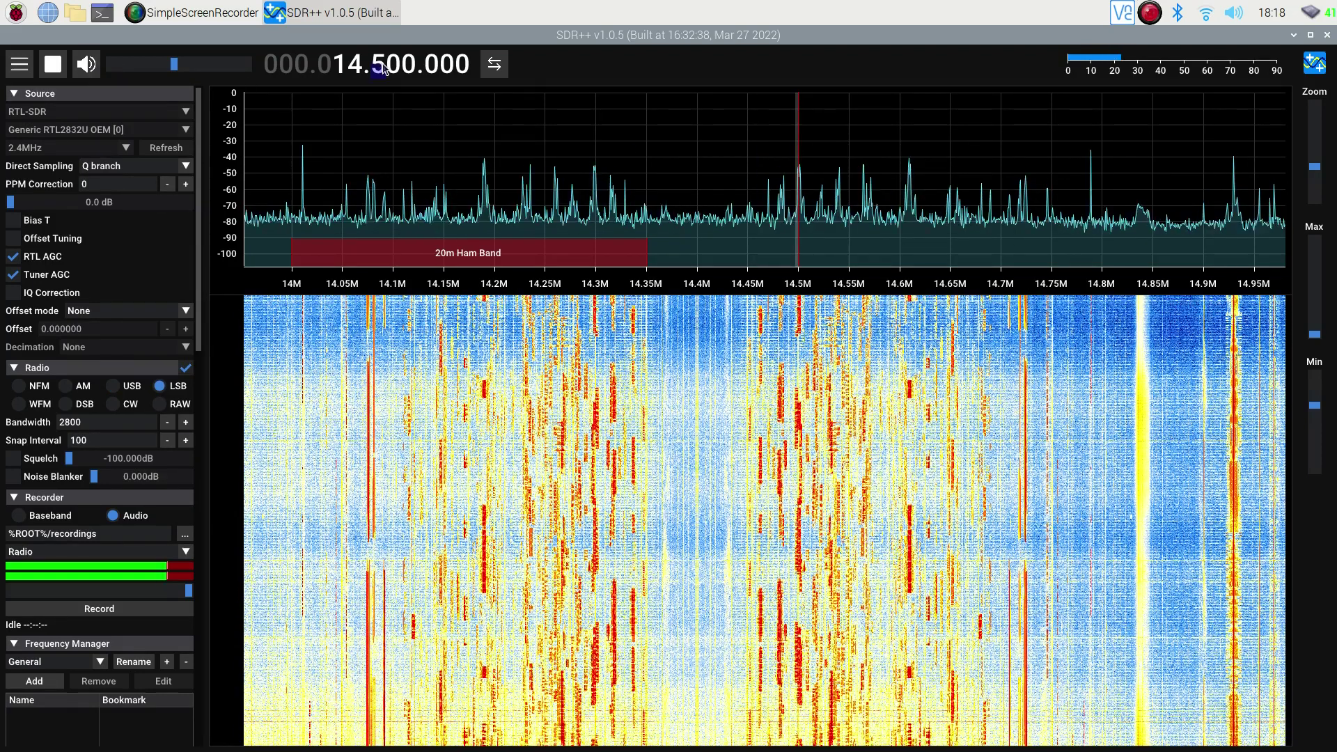
- Adjust the frequency digits to retune the receiver to 14.650.000 MHz
scroll(384, 68, up, 2)
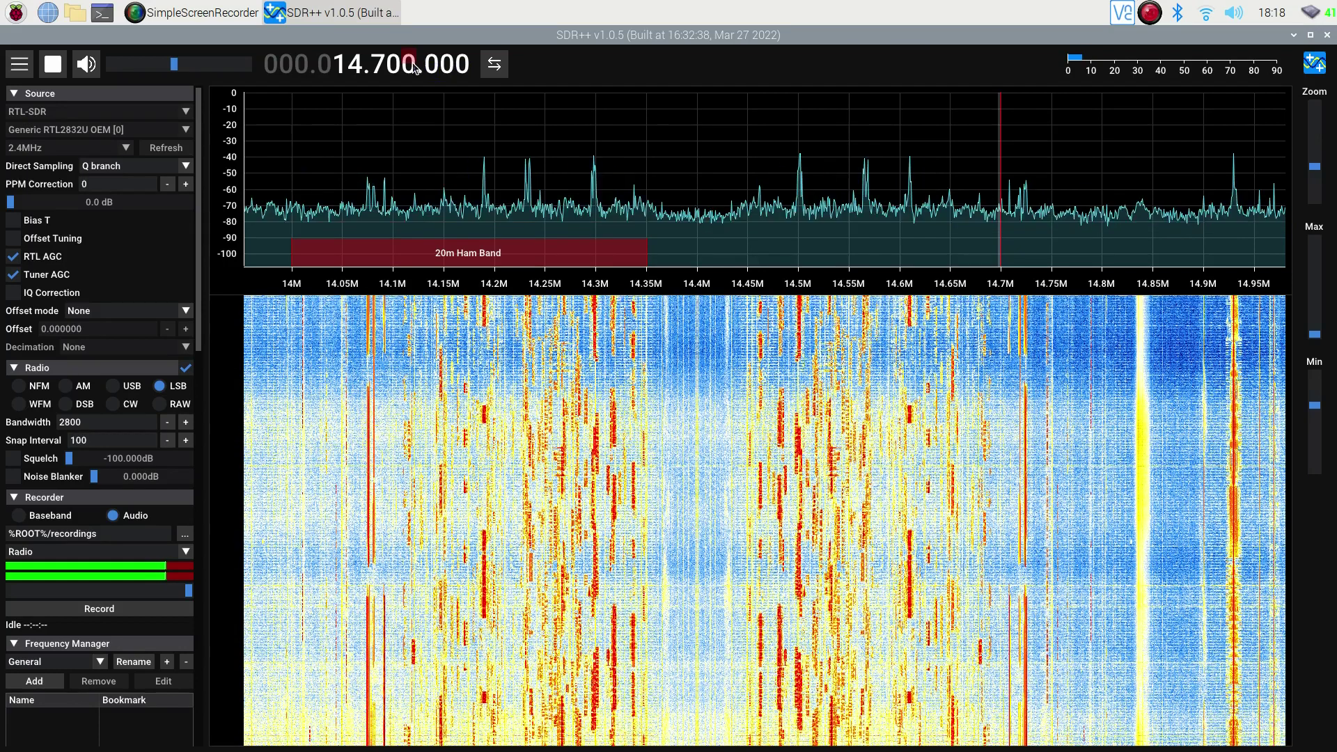
scroll(412, 68, down, 6)
scroll(411, 68, down, 20)
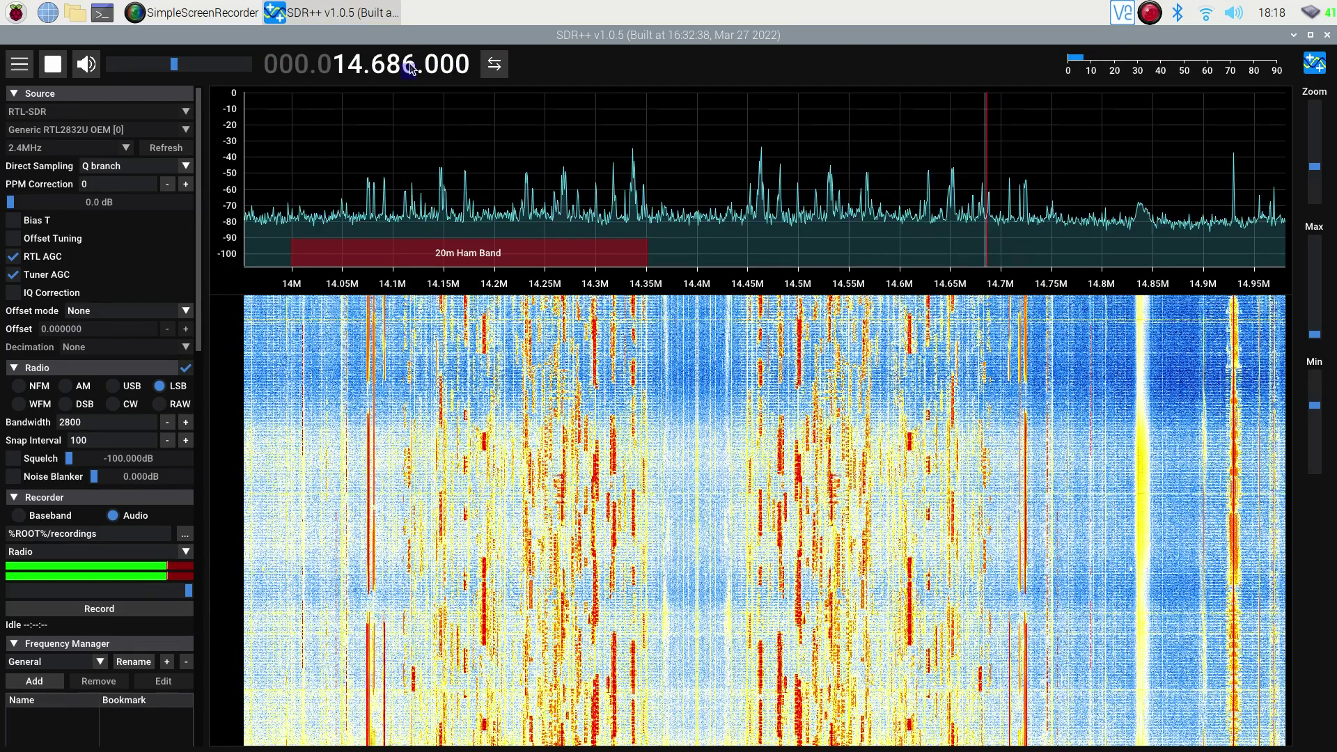
scroll(412, 66, down, 20)
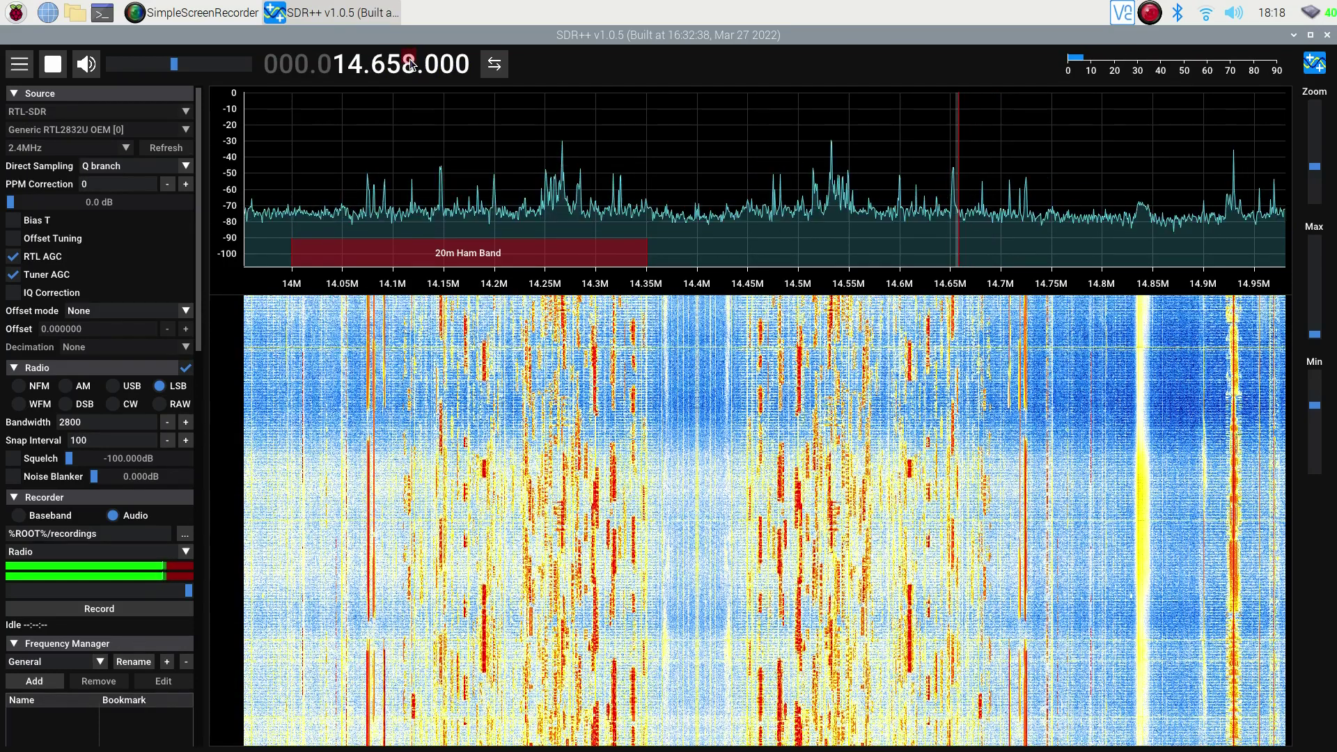
scroll(411, 65, up, 4)
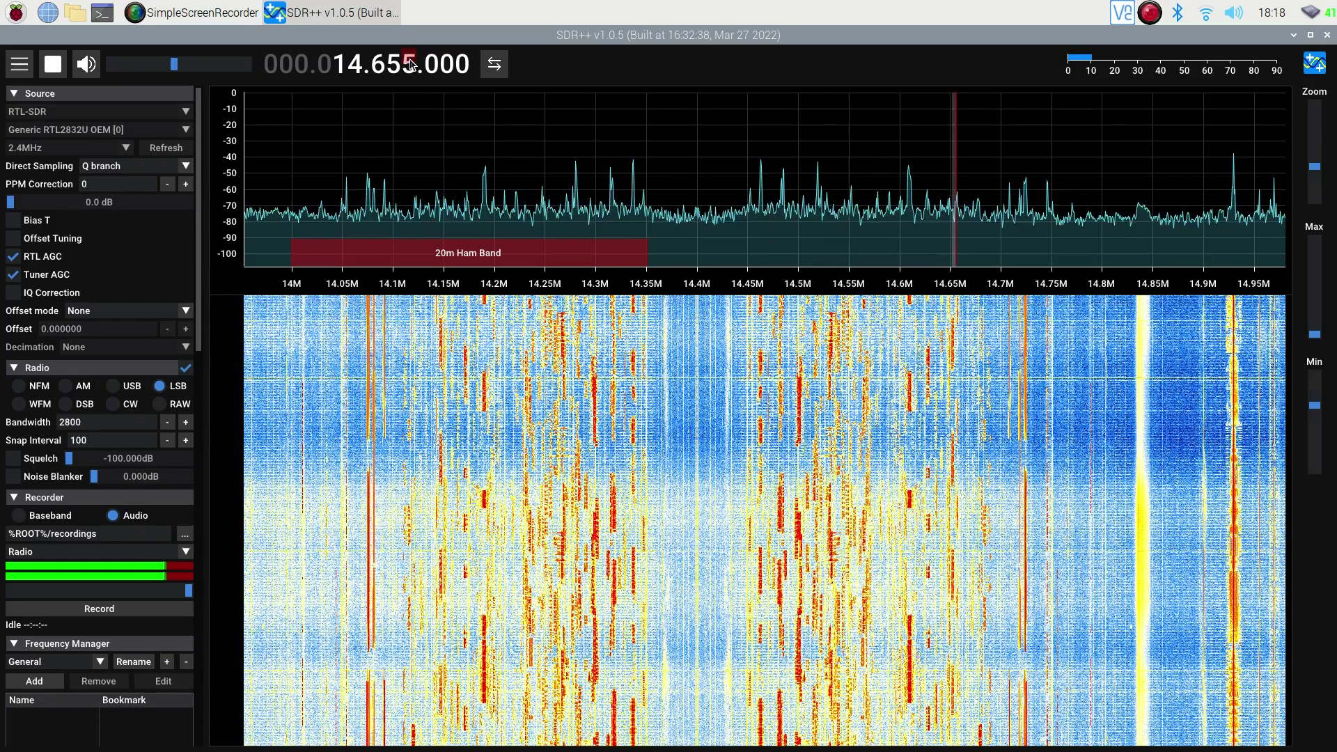
scroll(412, 66, up, 2)
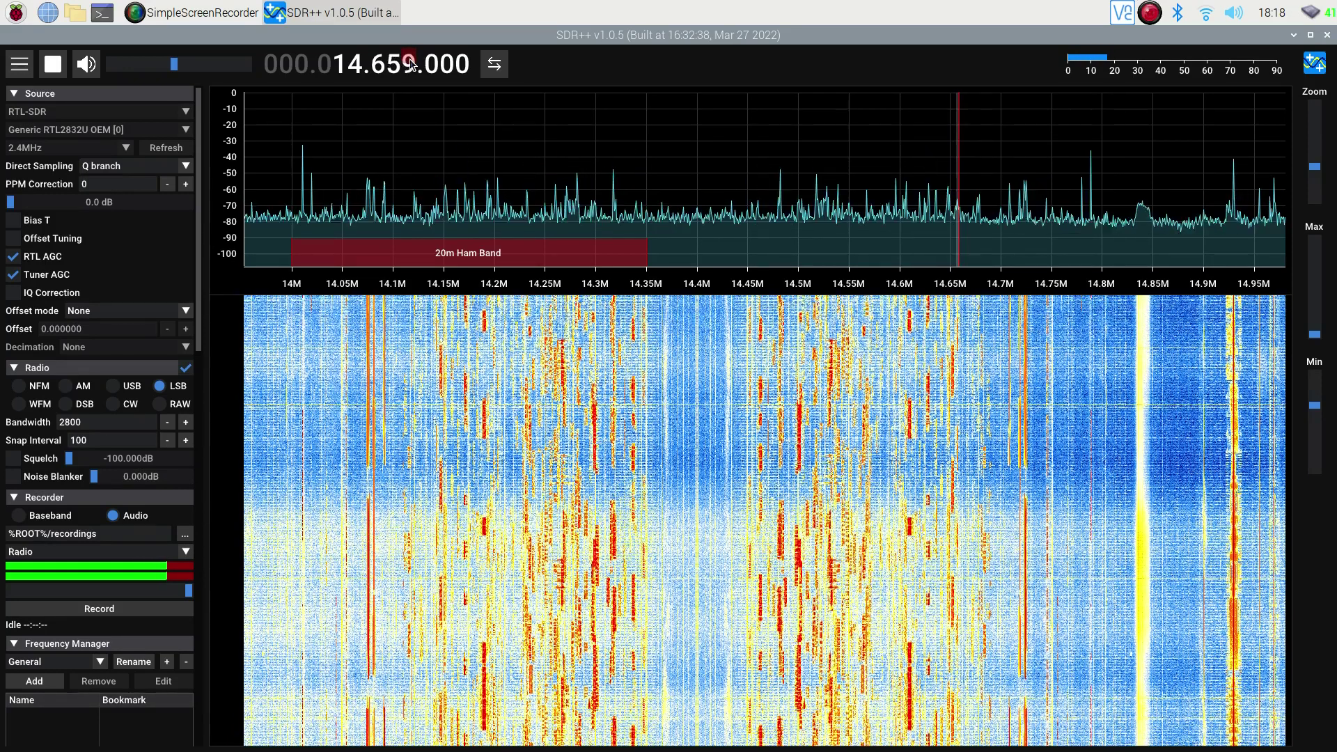
scroll(412, 66, down, 2)
scroll(411, 65, up, 1)
scroll(412, 65, up, 2)
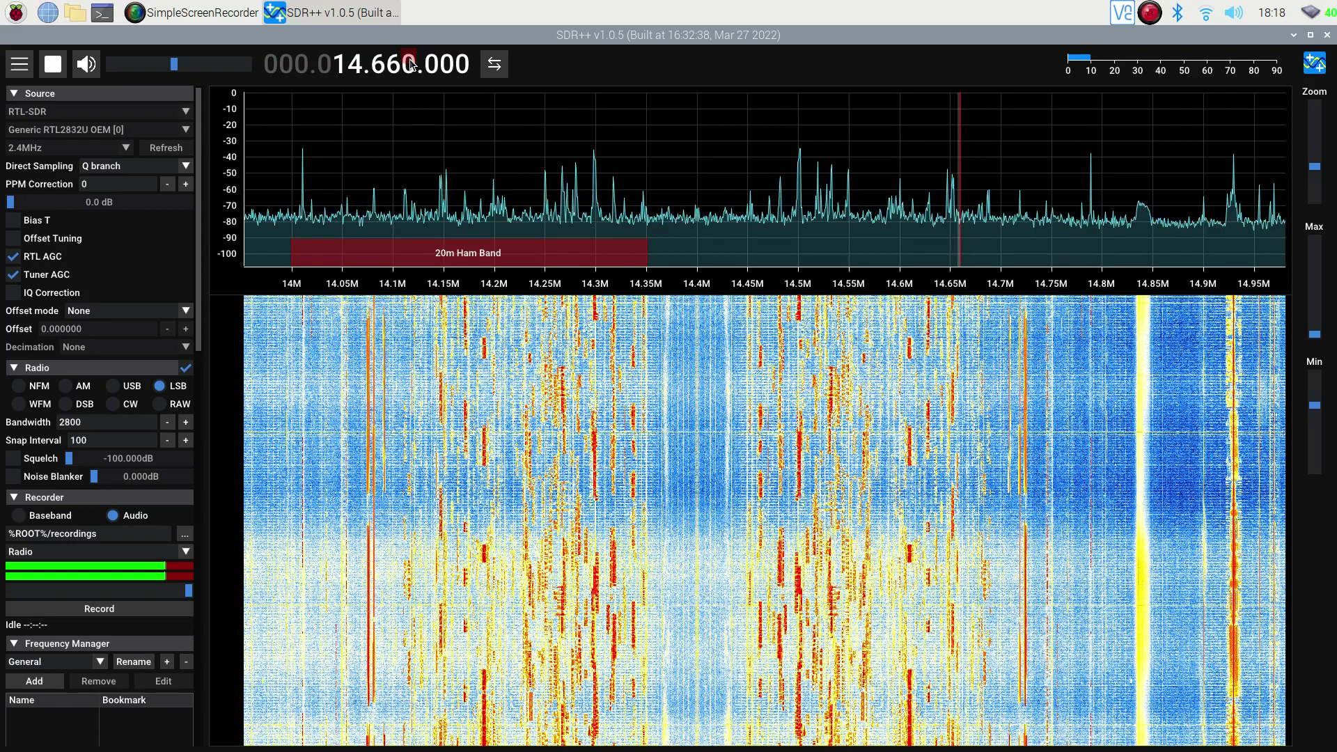
scroll(412, 66, down, 14)
scroll(411, 65, up, 3)
scroll(411, 65, up, 2)
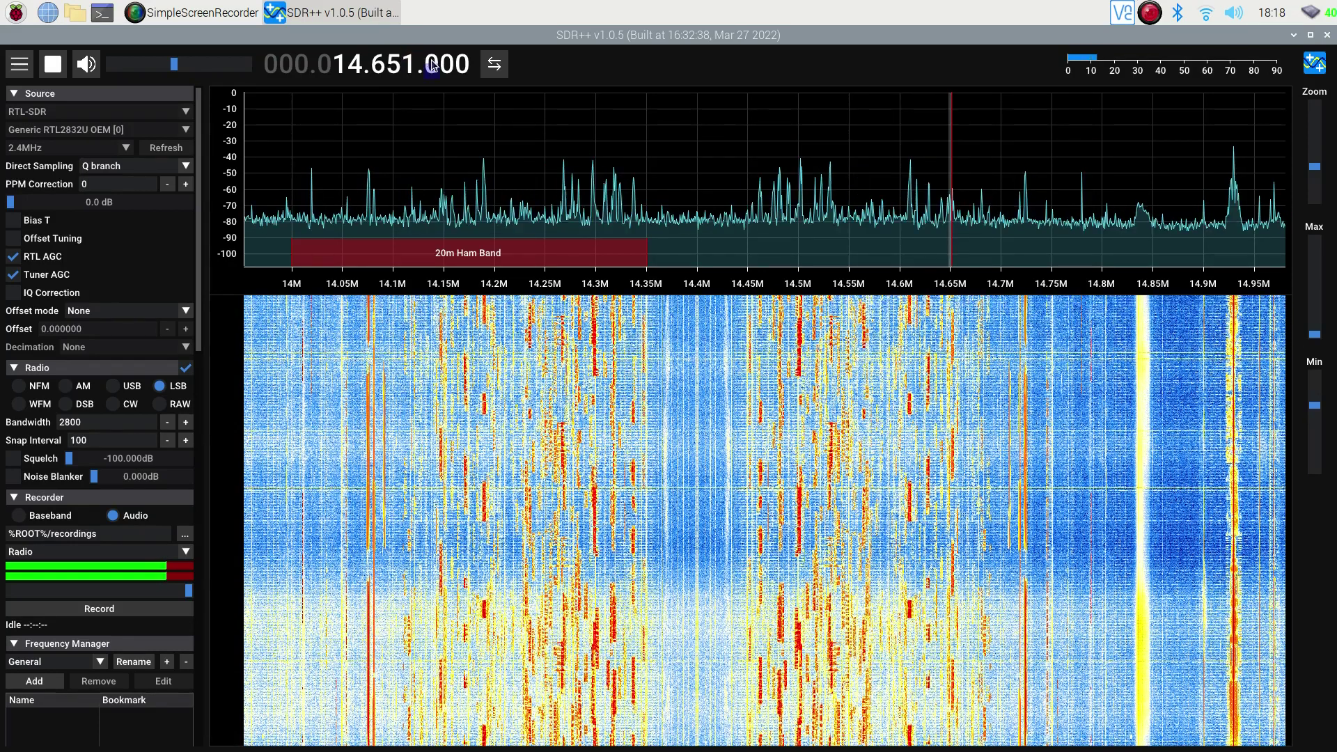
scroll(433, 64, up, 4)
scroll(432, 64, up, 14)
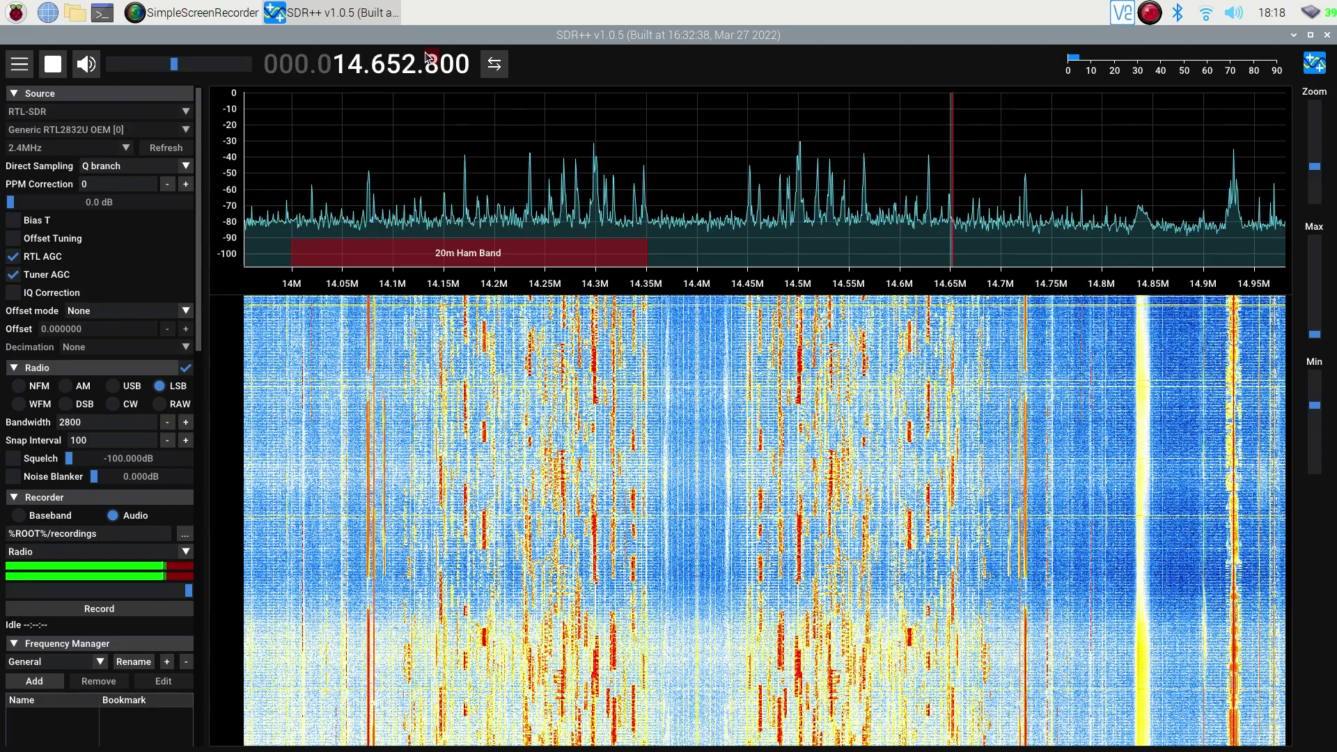
scroll(427, 59, down, 6)
scroll(428, 60, down, 20)
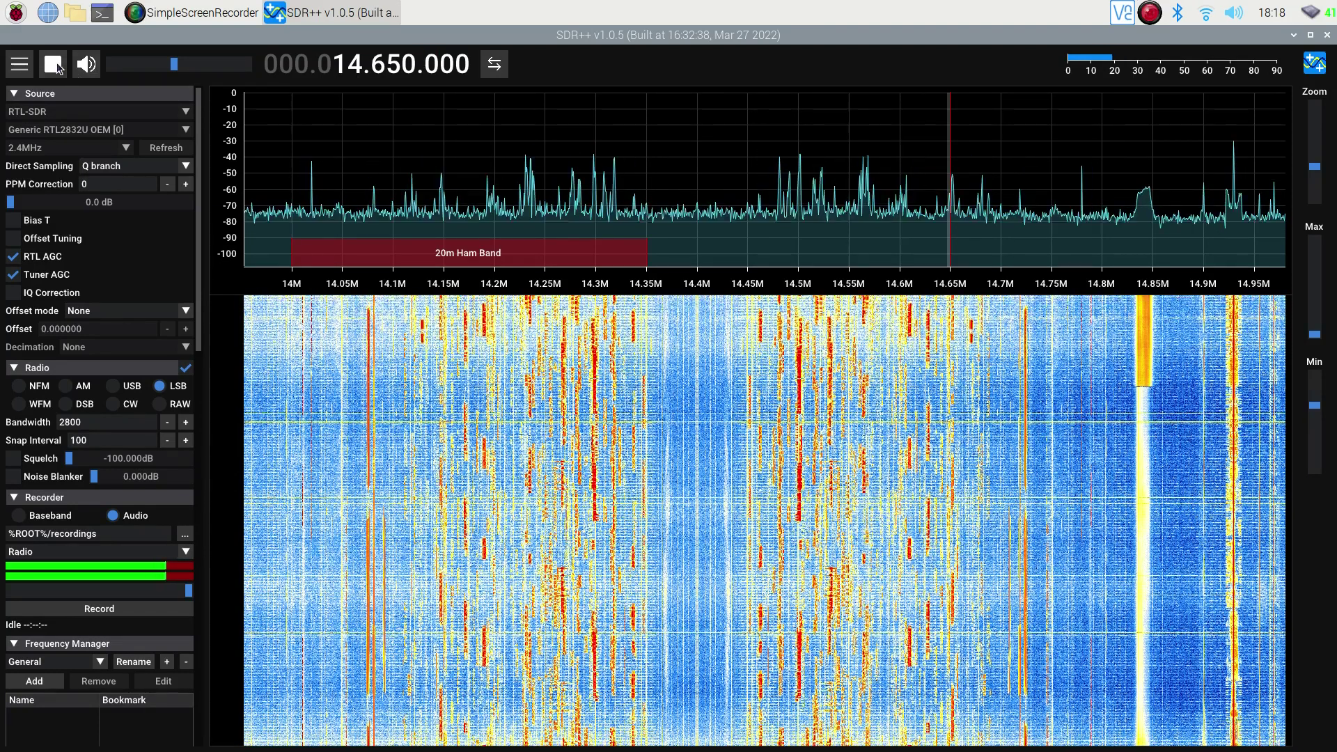
- Stop the receiver, freezing the waterfall at 14.650000 MHz in LSB
click(54, 65)
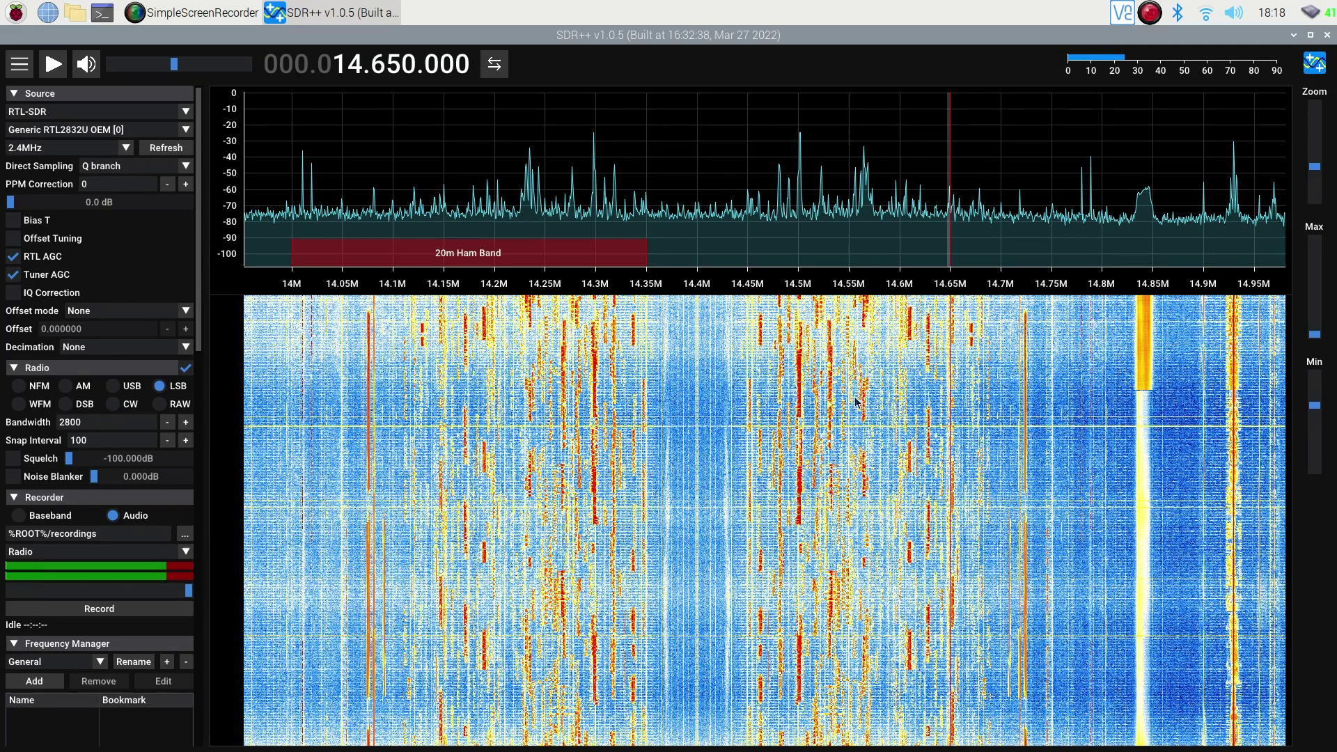